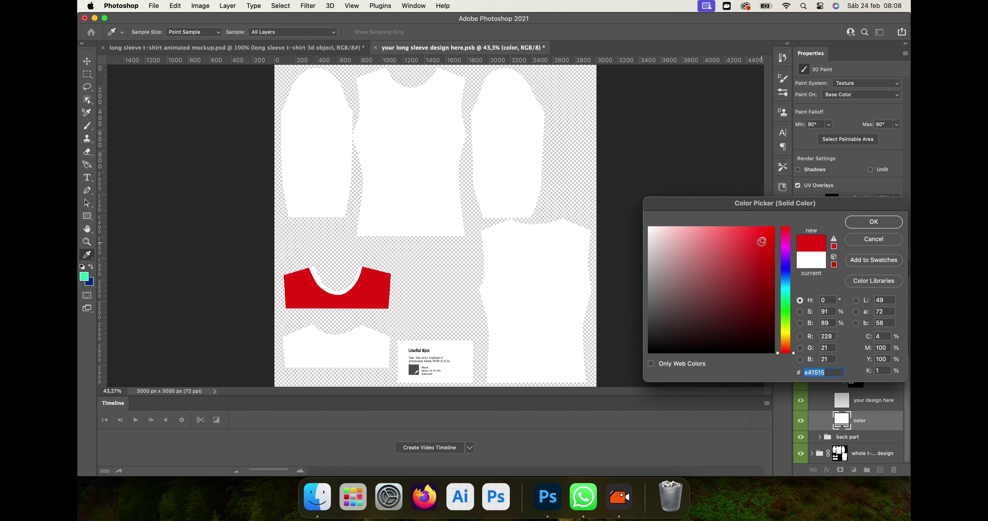
pyautogui.click(874, 239)
pyautogui.click(818, 389)
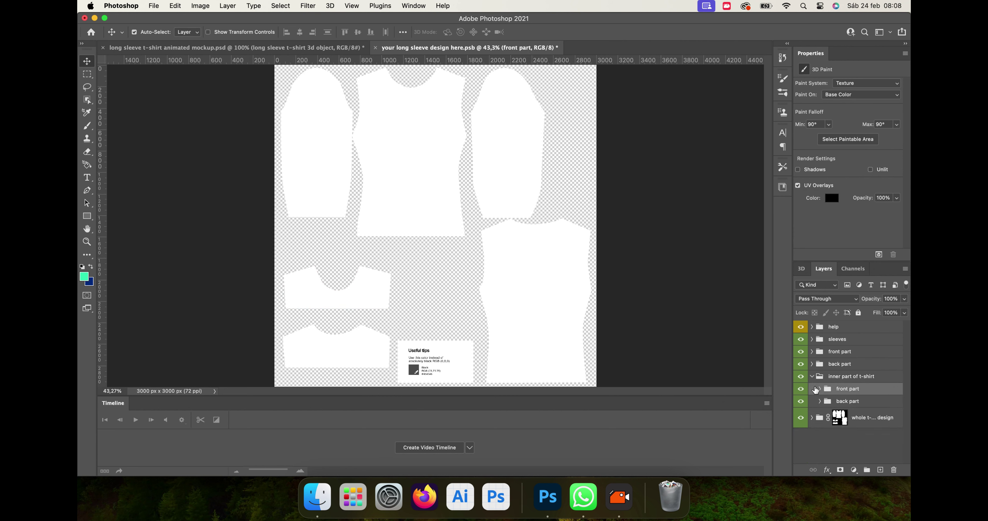
pyautogui.click(819, 403)
pyautogui.scroll(-5, 828, 410)
pyautogui.doubleClick(840, 413)
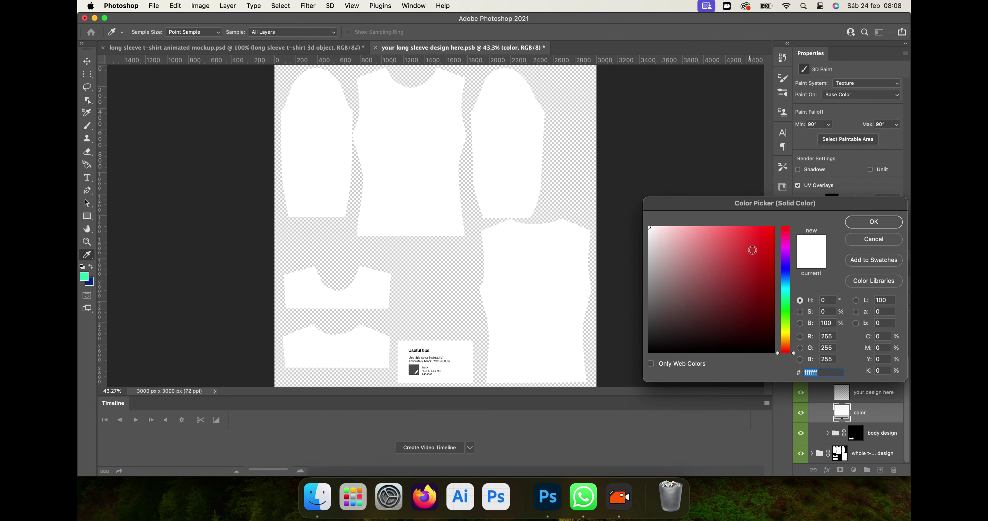
pyautogui.click(756, 247)
pyautogui.click(870, 239)
pyautogui.click(827, 377)
pyautogui.click(827, 373)
pyautogui.click(827, 434)
pyautogui.scroll(-2, 856, 420)
pyautogui.scroll(-2, 856, 421)
pyautogui.doubleClick(842, 432)
pyautogui.click(750, 266)
pyautogui.click(870, 238)
pyautogui.click(828, 393)
pyautogui.click(820, 398)
pyautogui.click(813, 376)
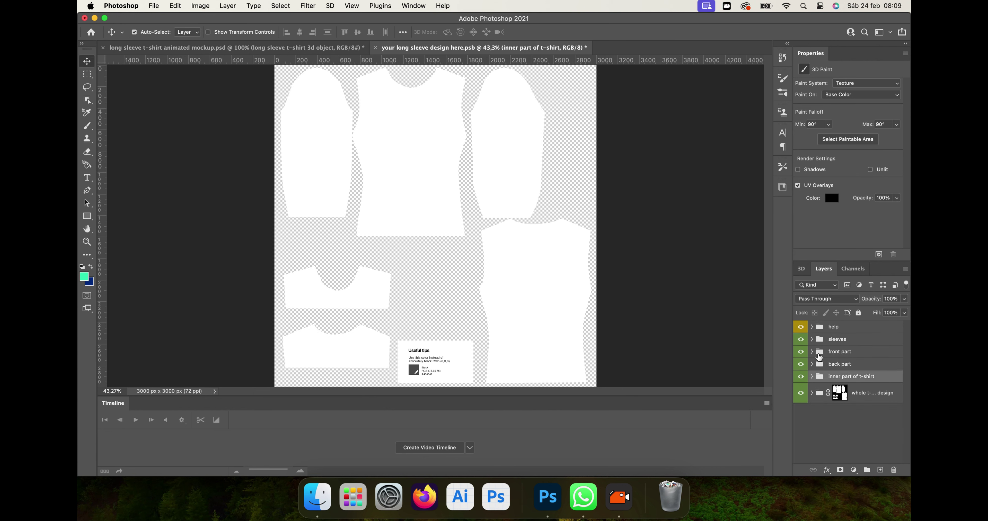
# Open design 63.jpg from the long sleeve t-shirt mockup folder and copy its artwork into the front part's body design group
pyautogui.click(812, 352)
pyautogui.click(821, 410)
pyautogui.scroll(-3, 851, 398)
pyautogui.click(852, 392)
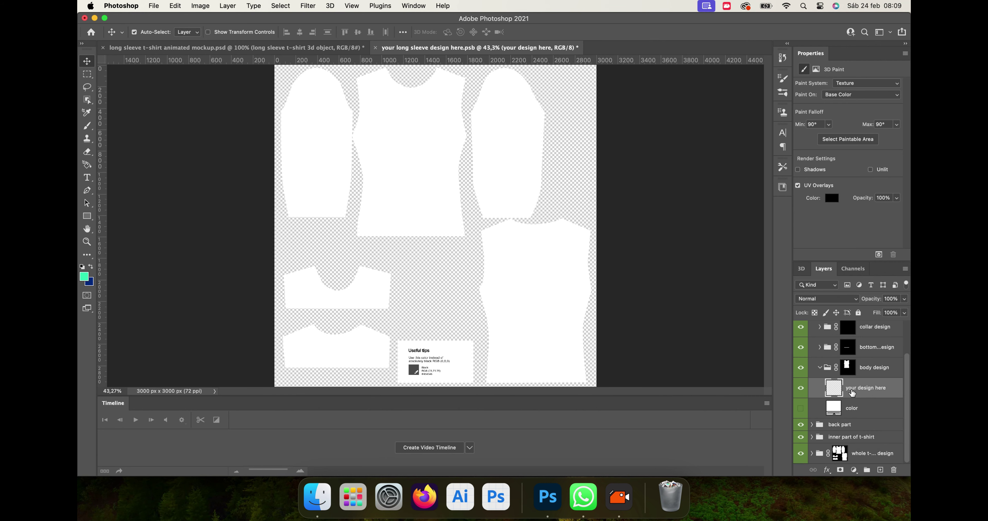
pyautogui.press('super+o')
pyautogui.click(107, 211)
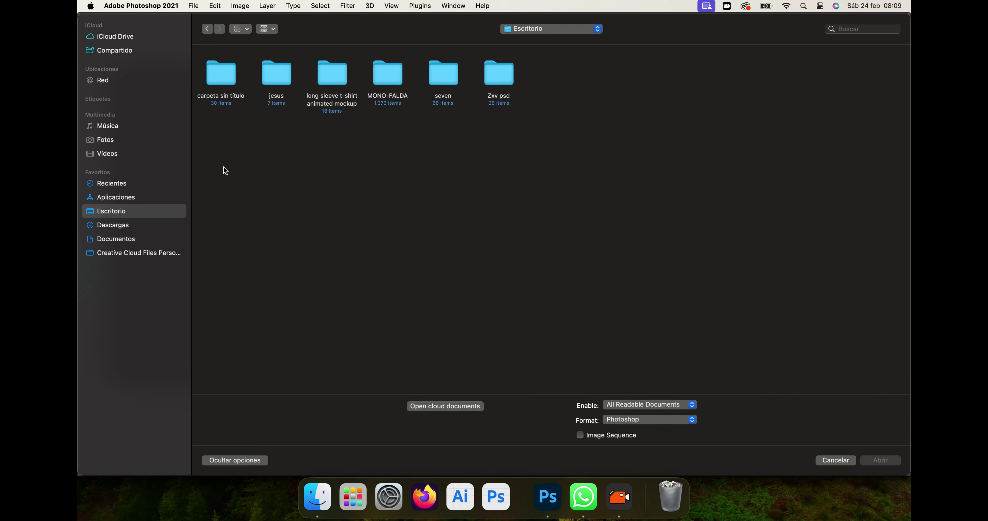
pyautogui.doubleClick(332, 79)
pyautogui.doubleClick(242, 159)
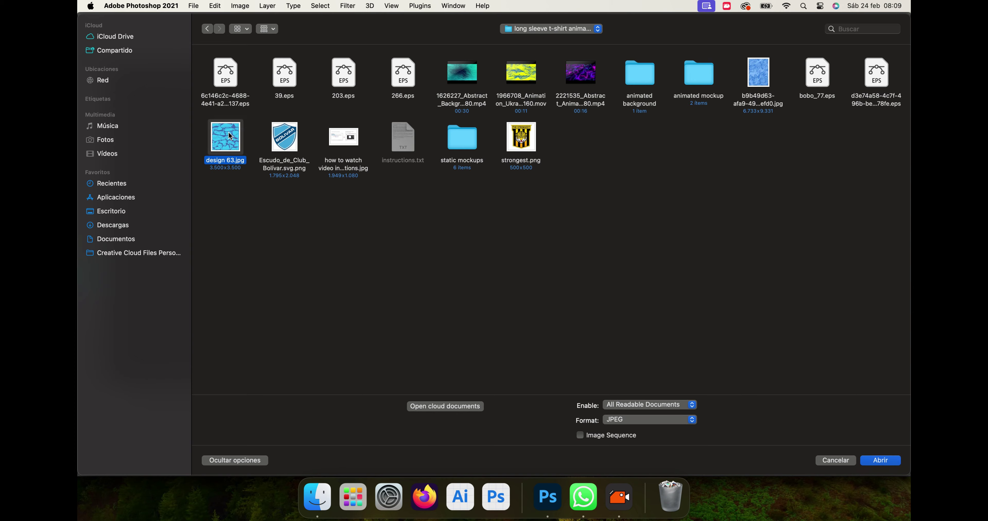
pyautogui.moveTo(645, 48); pyautogui.dragTo(392, 86)
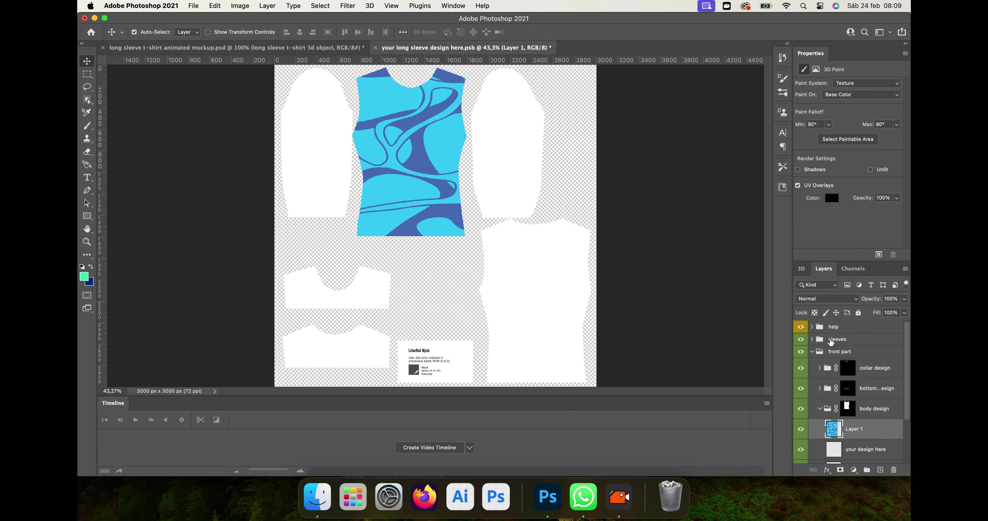
# Scale down and reposition the blue pattern layer so it covers the whole front body piece
pyautogui.scroll(-5, 883, 428)
pyautogui.press('super+t')
pyautogui.moveTo(138, 197); pyautogui.dragTo(263, 197)
pyautogui.moveTo(372, 212); pyautogui.dragTo(456, 147)
pyautogui.moveTo(412, 197); pyautogui.dragTo(413, 237)
pyautogui.press('Return')
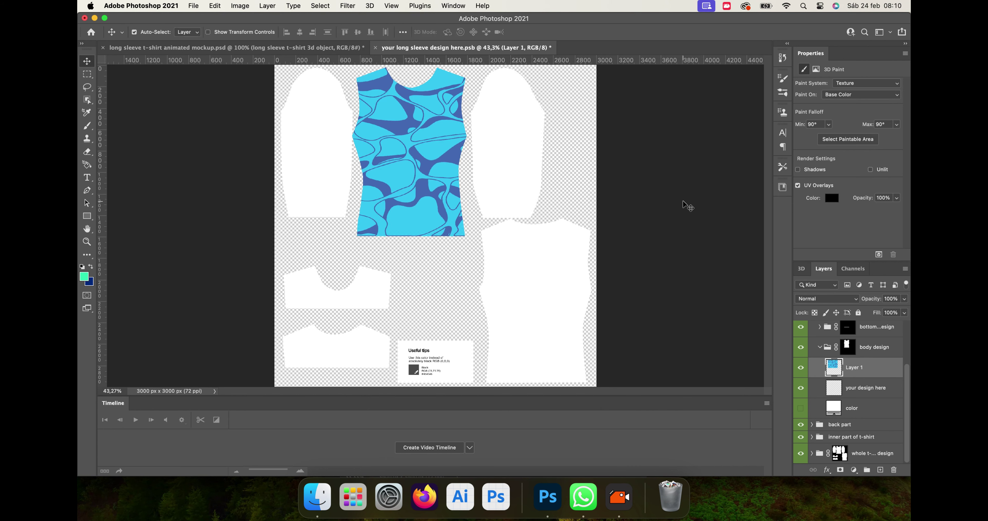
# Place the Escudo_de_Club_Bolivar.svg.png crest at 7.45% scale on the wearer's left chest of the front body piece
pyautogui.keyDown('alt'); pyautogui.click(514, 178); pyautogui.keyUp('alt')
pyautogui.keyDown('super'); pyautogui.click(425, 141); pyautogui.keyUp('super')
pyautogui.keyDown('super'); pyautogui.click(426, 139); pyautogui.keyUp('super')
pyautogui.keyDown('super'); pyautogui.click(433, 142); pyautogui.keyUp('super')
pyautogui.moveTo(447, 151); pyautogui.dragTo(486, 196)
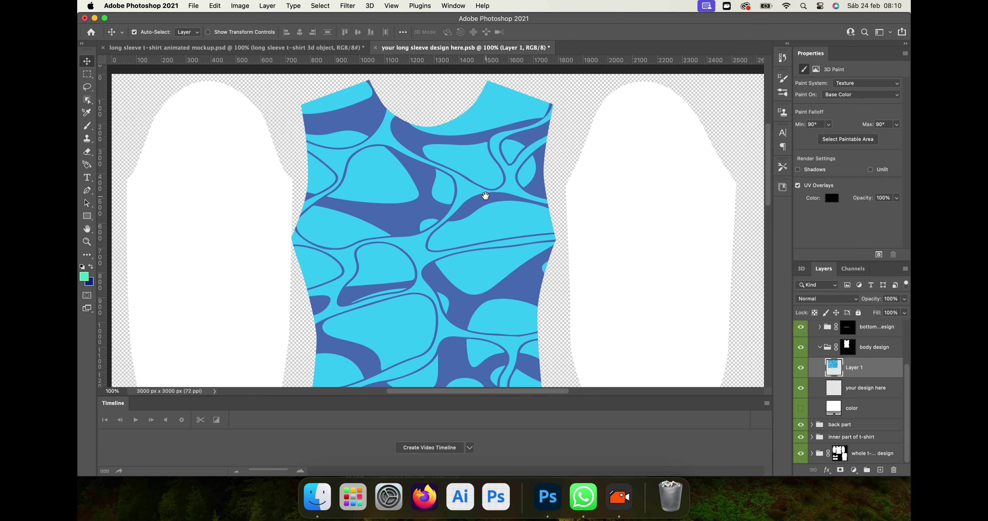
pyautogui.click(194, 6)
pyautogui.click(249, 260)
pyautogui.click(282, 165)
pyautogui.click(882, 460)
pyautogui.moveTo(658, 227); pyautogui.dragTo(493, 201)
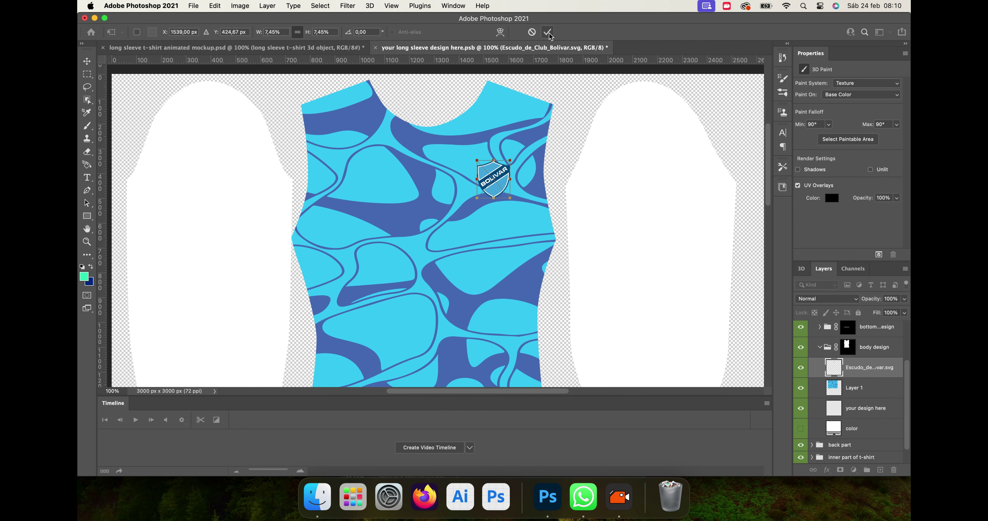
pyautogui.click(548, 33)
# Show the solid color layer of the front part's collar design group and select it
pyautogui.click(639, 170)
pyautogui.click(812, 413)
pyautogui.click(820, 327)
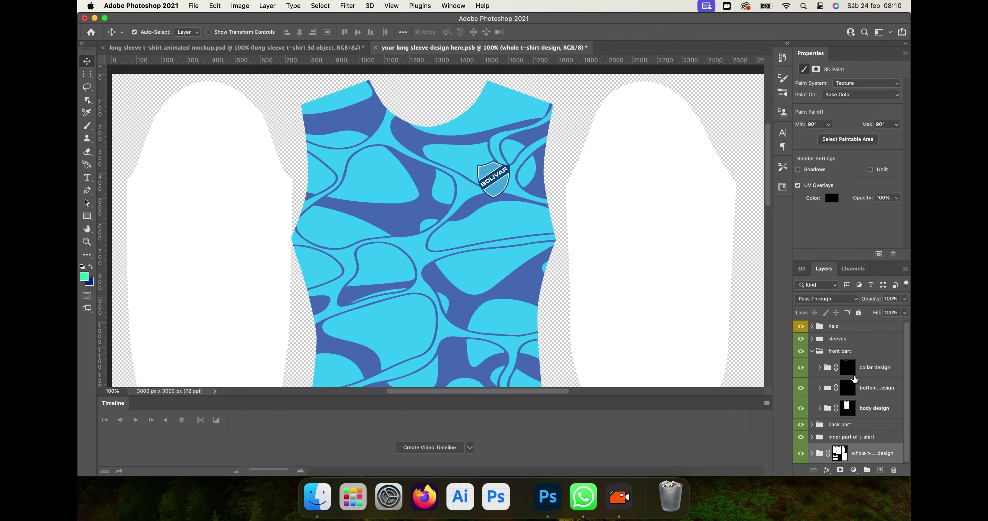
pyautogui.click(863, 372)
pyautogui.click(819, 369)
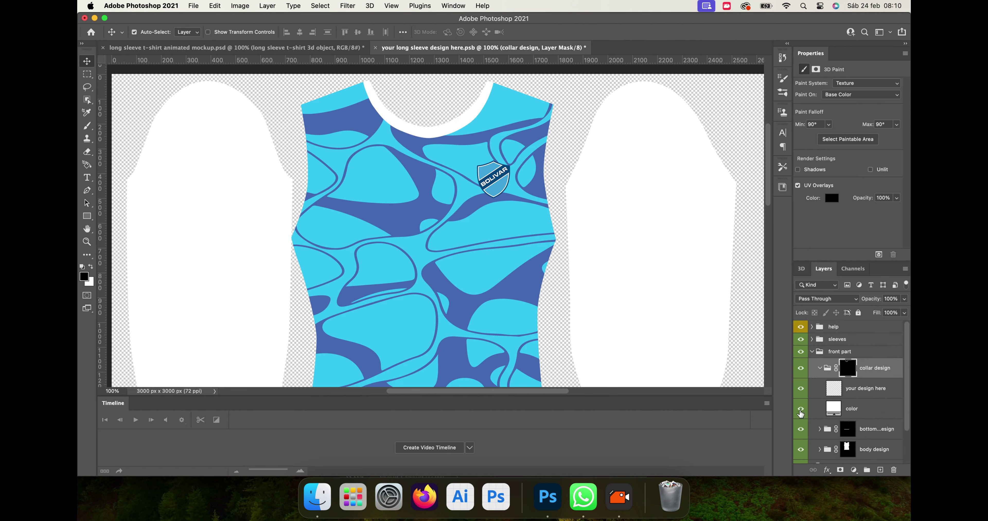
pyautogui.click(868, 410)
# Set the foreground colour to the pattern's light blue and the background colour to the crest's blue by sampling the artwork
pyautogui.click(83, 277)
pyautogui.click(405, 181)
pyautogui.click(866, 222)
pyautogui.click(91, 283)
pyautogui.click(418, 211)
pyautogui.click(874, 221)
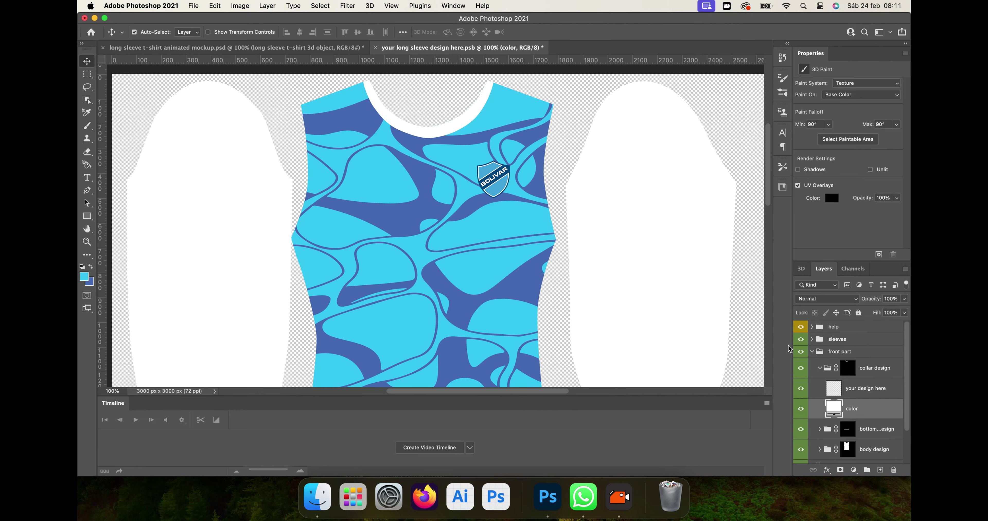
pyautogui.click(85, 284)
pyautogui.click(488, 167)
pyautogui.click(874, 222)
pyautogui.scroll(1, 456, 158)
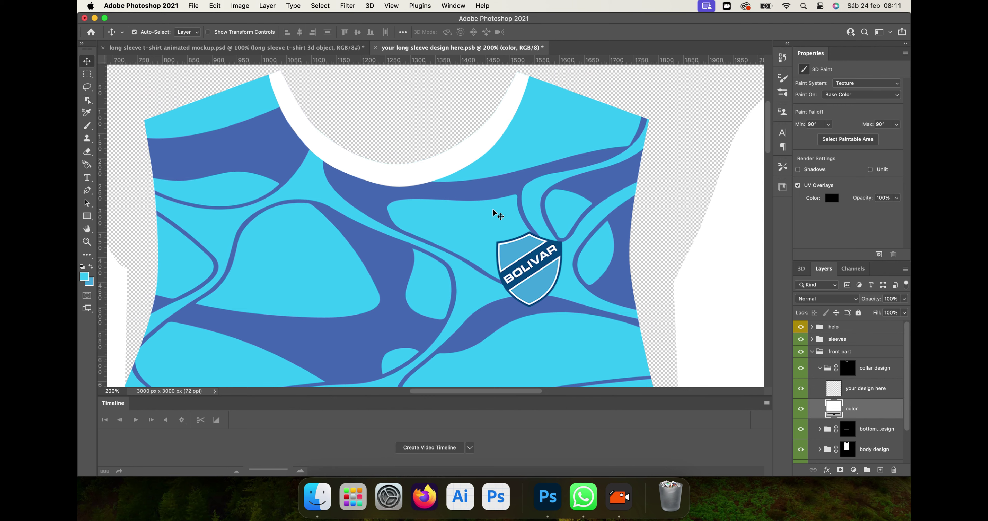
pyautogui.scroll(-3, 494, 211)
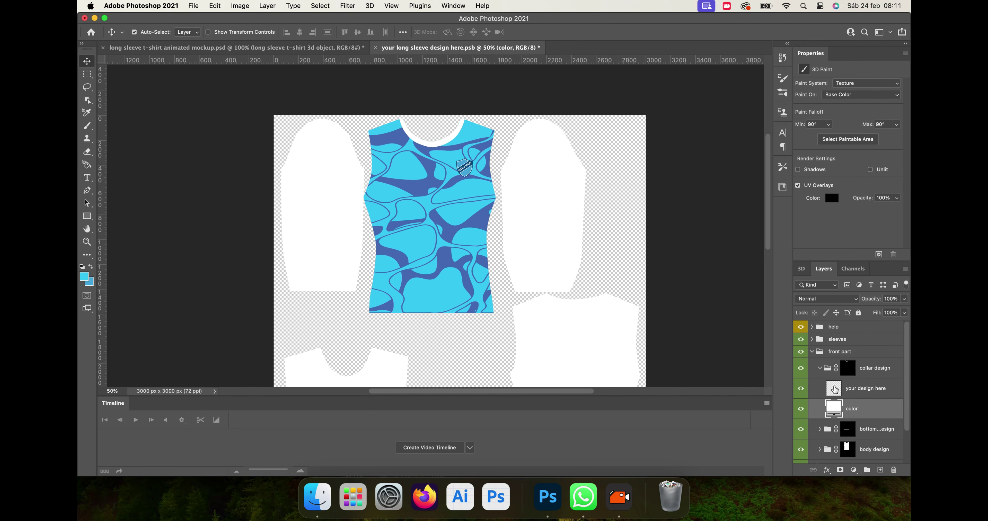
# Recolour the front part's bottom stripe with the dark blue sampled from the body pattern
pyautogui.click(820, 368)
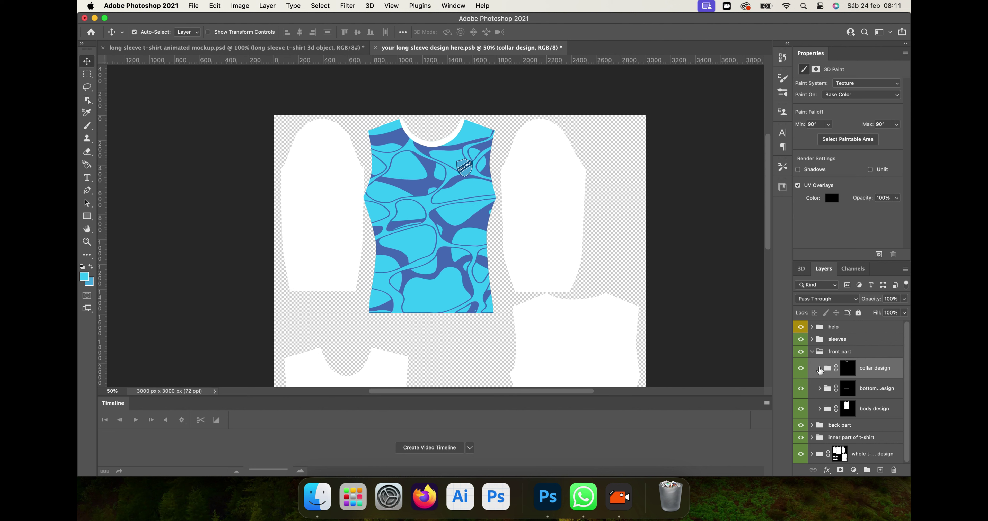
pyautogui.click(819, 389)
pyautogui.doubleClick(833, 402)
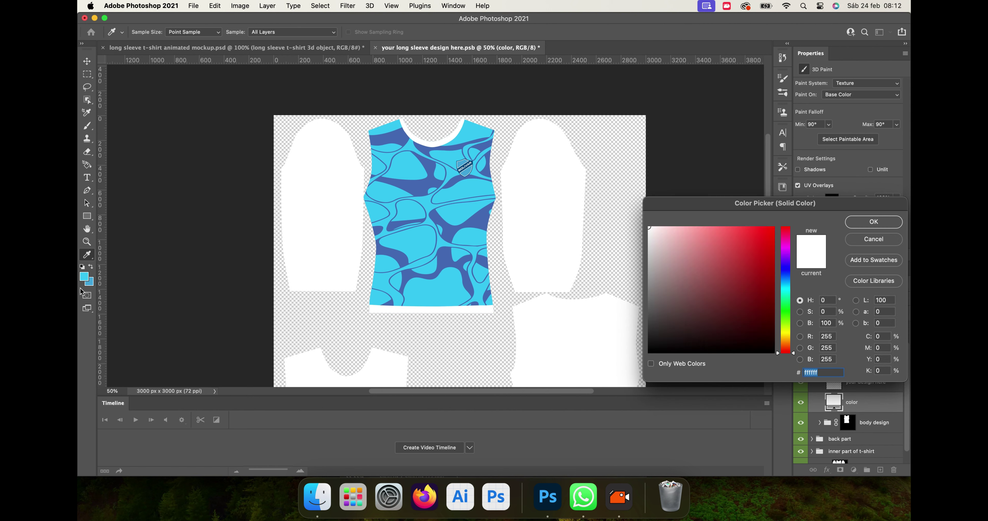
pyautogui.click(91, 277)
pyautogui.click(87, 273)
pyautogui.click(92, 282)
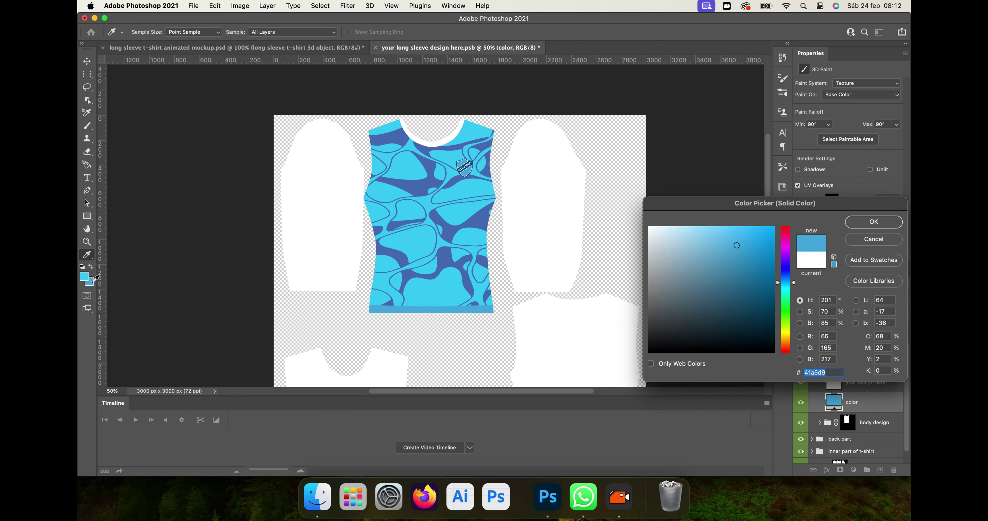
pyautogui.click(482, 219)
pyautogui.click(874, 223)
pyautogui.click(819, 362)
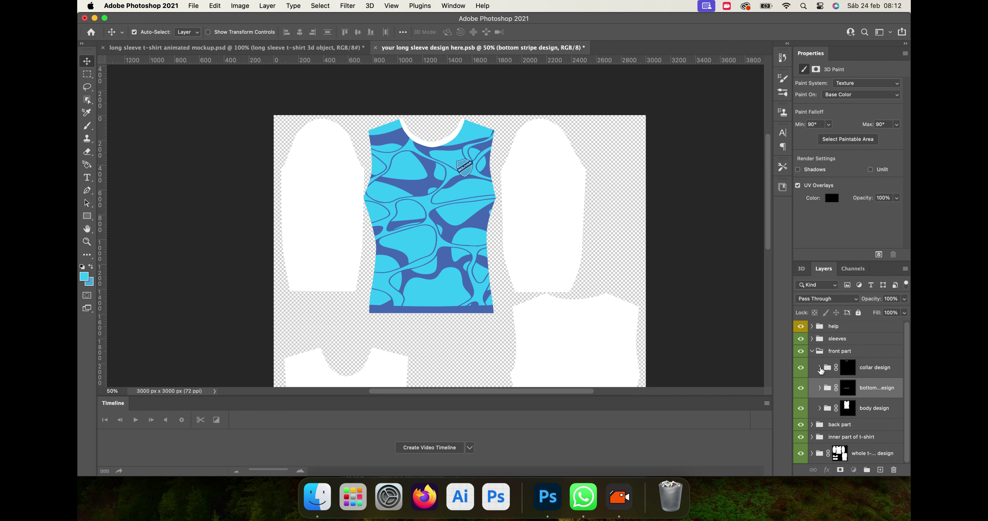
# Recolour the front part's collar with the same dark blue sampled from the pattern and collapse the front part group
pyautogui.click(820, 369)
pyautogui.doubleClick(834, 408)
pyautogui.click(432, 188)
pyautogui.click(874, 221)
pyautogui.click(831, 367)
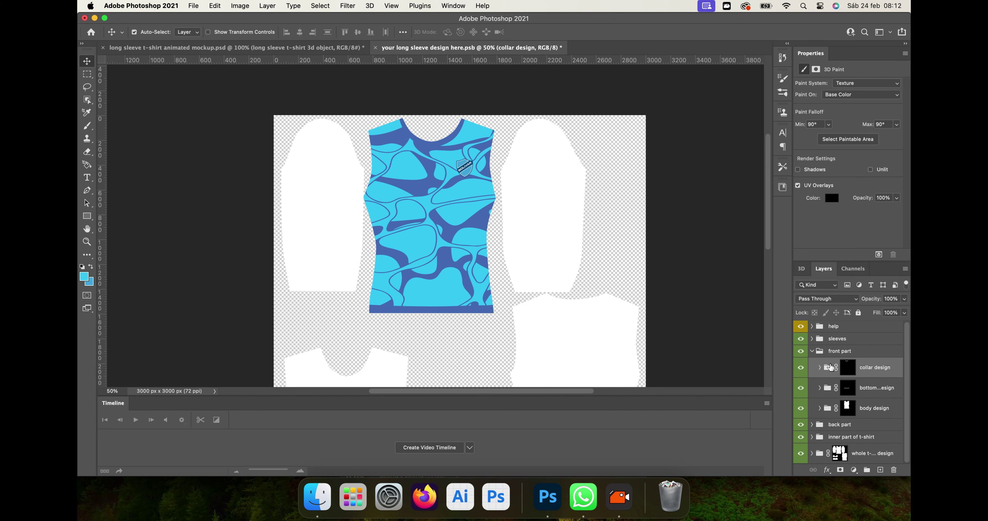
pyautogui.click(812, 351)
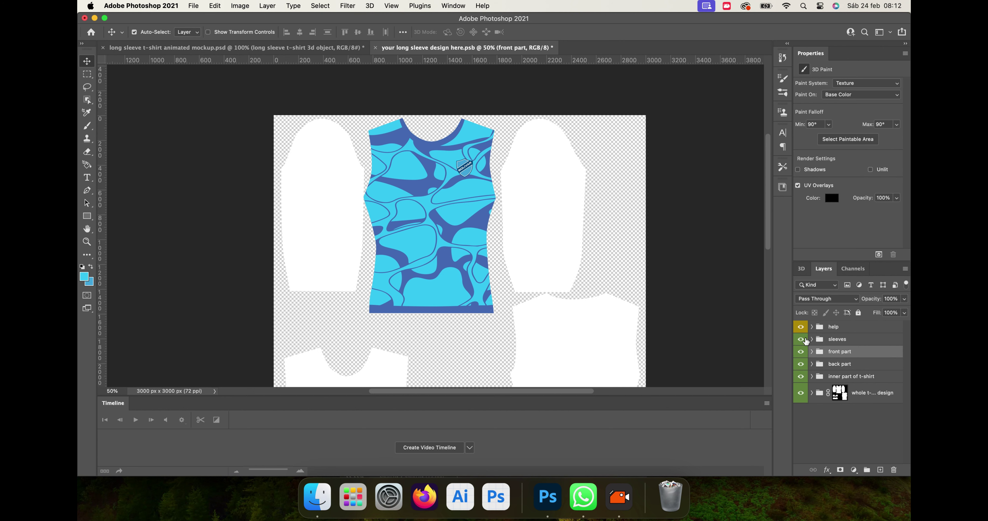
# Recolour the cuff stripe of the right sleeve with the dark blue sampled from the front body artwork
pyautogui.click(812, 339)
pyautogui.click(820, 351)
pyautogui.click(828, 368)
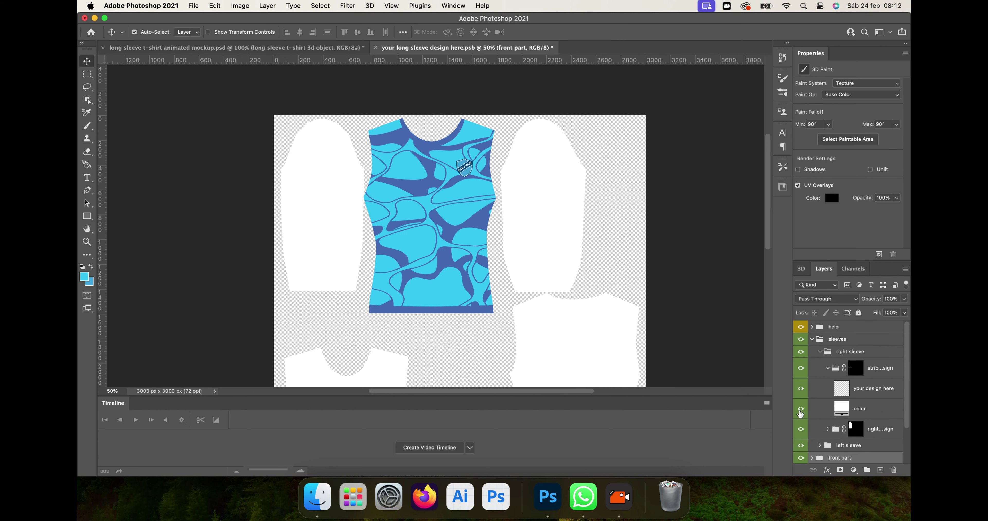
pyautogui.doubleClick(842, 409)
pyautogui.click(442, 305)
pyautogui.press('Return')
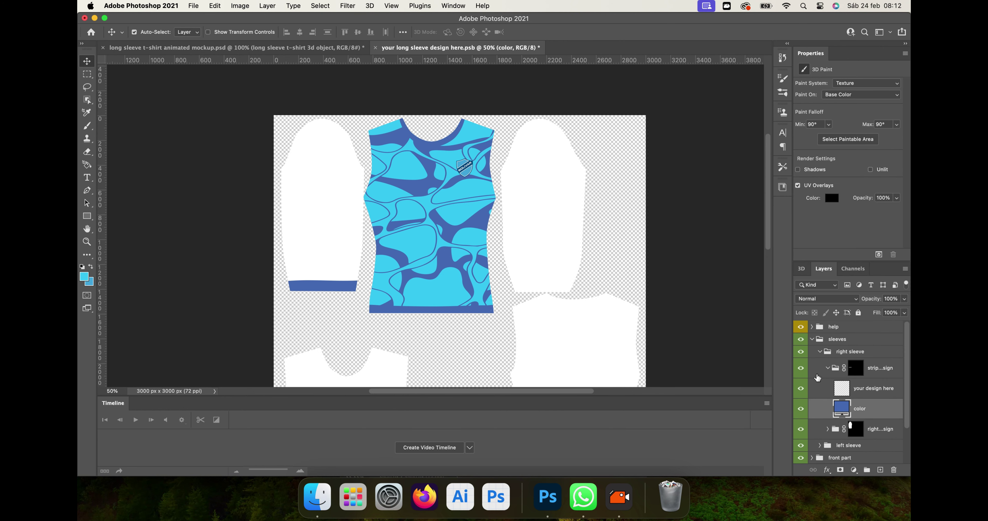
pyautogui.click(828, 368)
# Place design 63.jpg in the right sleeve design group, scaled down and positioned over the sleeve
pyautogui.click(827, 389)
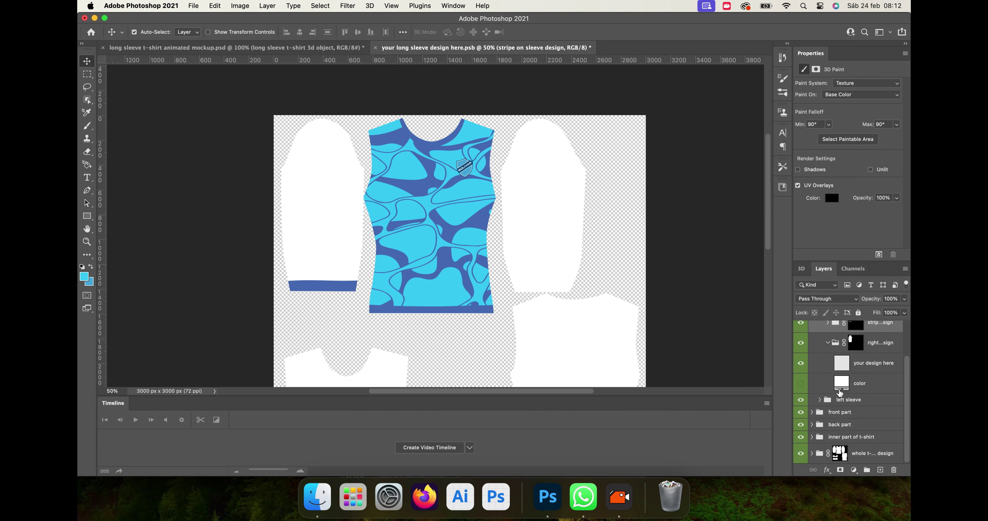
pyautogui.click(863, 368)
pyautogui.click(194, 6)
pyautogui.click(230, 204)
pyautogui.click(225, 138)
pyautogui.press('Return')
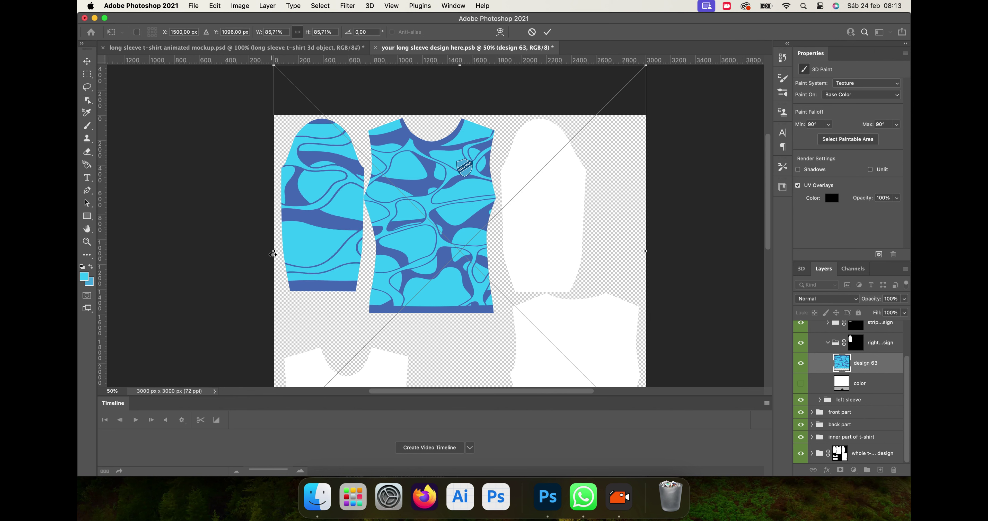
pyautogui.moveTo(646, 253); pyautogui.dragTo(503, 253)
pyautogui.moveTo(475, 256); pyautogui.dragTo(322, 231)
pyautogui.click(548, 32)
# Duplicate the right sleeve's pattern layer and flip the copy to cover the lower sleeve as a mirrored continuation
pyautogui.press('super+j')
pyautogui.press('super+t')
pyautogui.press('super+plus')
pyautogui.rightClick(324, 222)
pyautogui.click(366, 317)
pyautogui.click(548, 32)
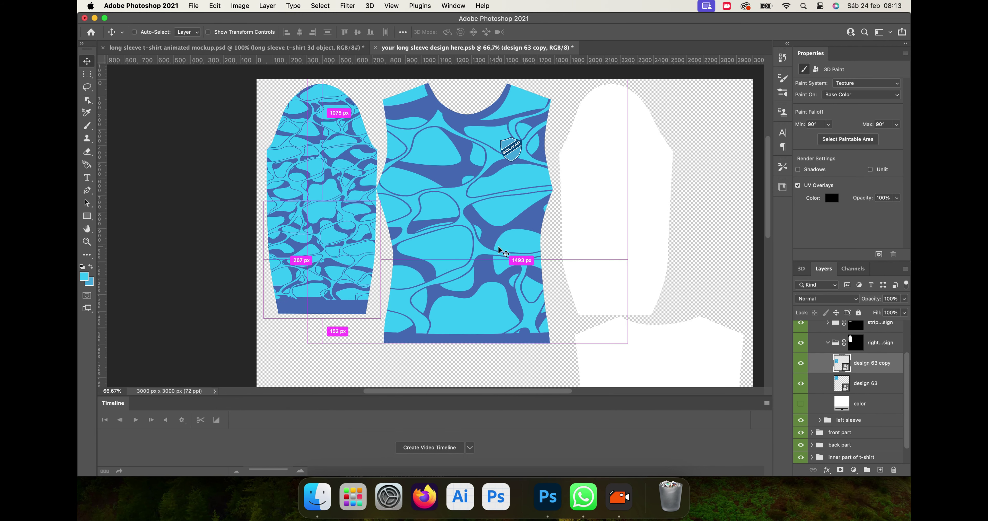
pyautogui.press('super+t')
pyautogui.rightClick(316, 230)
pyautogui.click(362, 330)
pyautogui.click(547, 32)
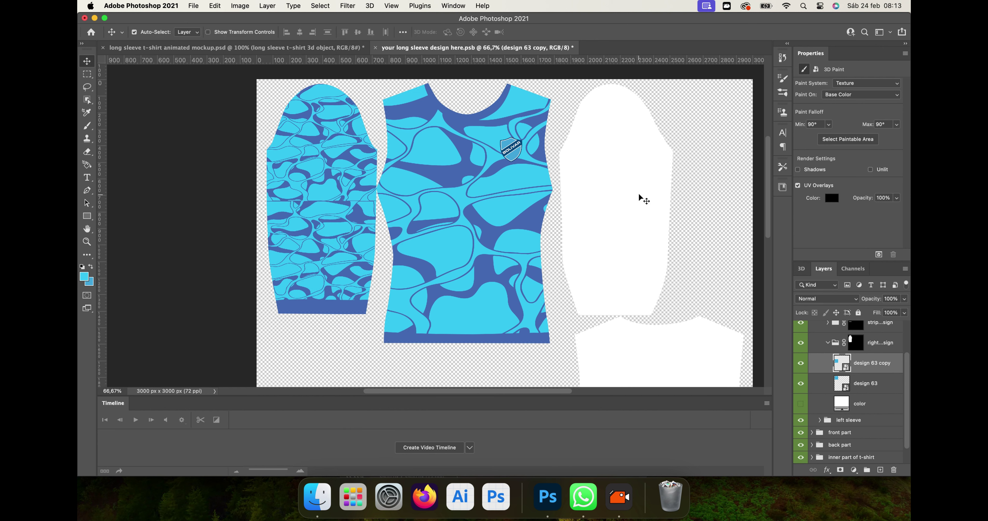
# Merge the two design 63 pattern layers of the right sleeve into one layer
pyautogui.keyDown('shift'); pyautogui.click(865, 383); pyautogui.keyUp('shift')
pyautogui.rightClick(818, 387)
pyautogui.scroll(-5, 794, 409)
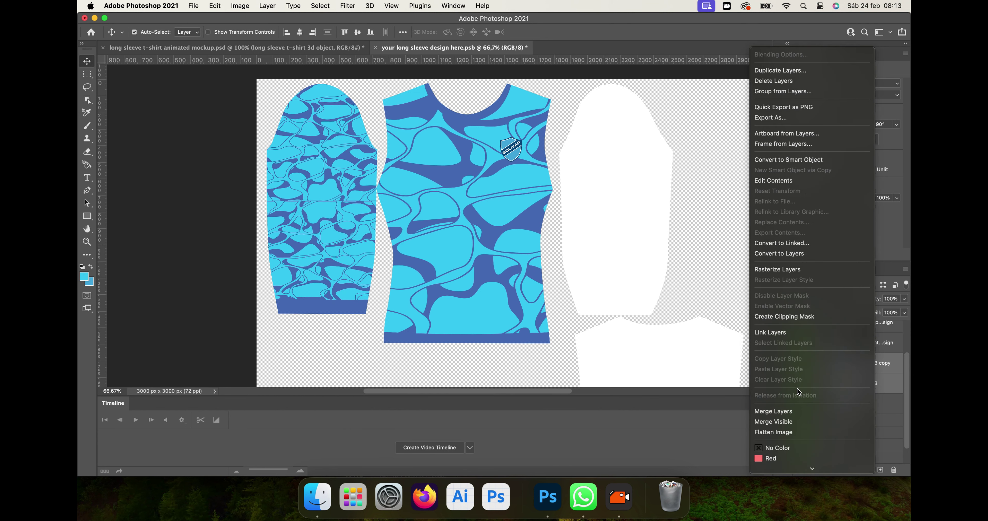
pyautogui.click(791, 411)
pyautogui.press('super+i')
pyautogui.press('super+z')
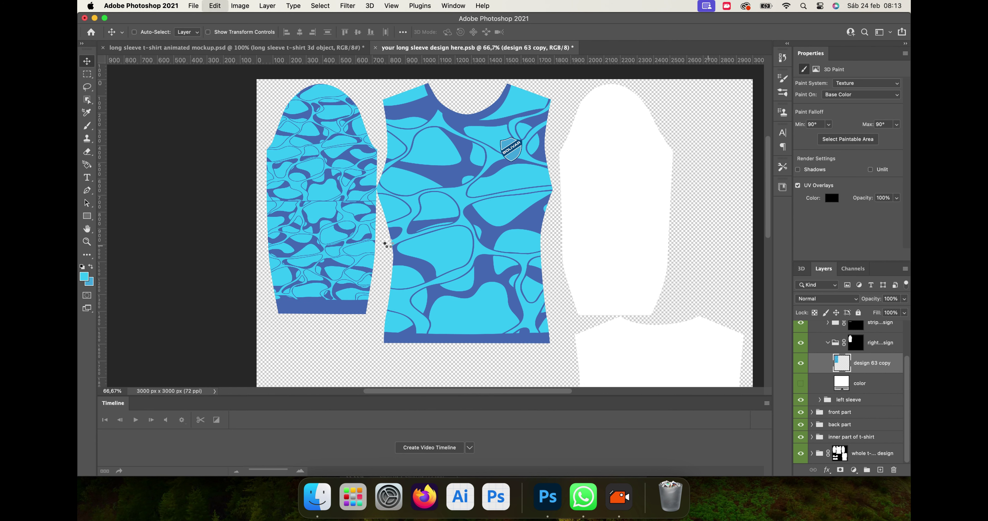
# Copy the right sleeve's pattern into the left sleeve's your design here layer and position it over the left sleeve
pyautogui.press('m')
pyautogui.scroll(2, 461, 230)
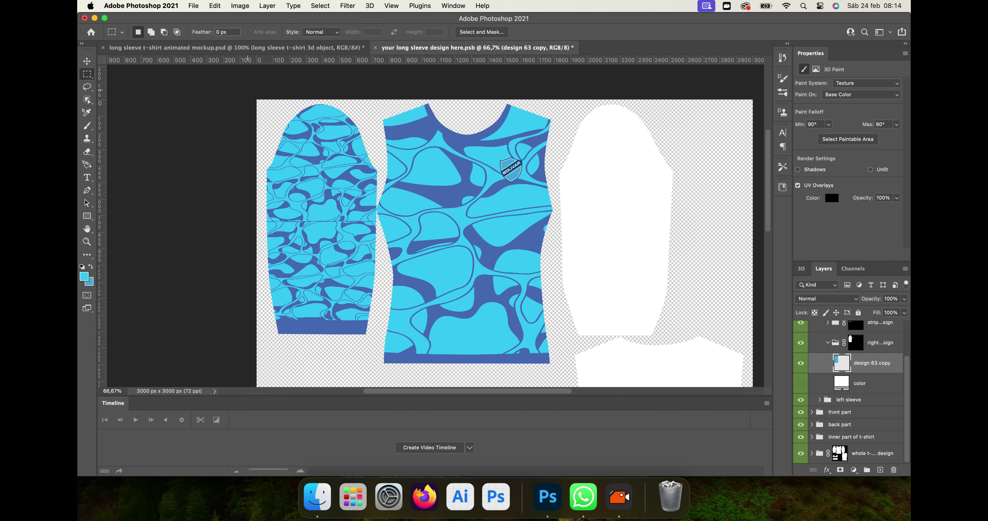
pyautogui.click(828, 343)
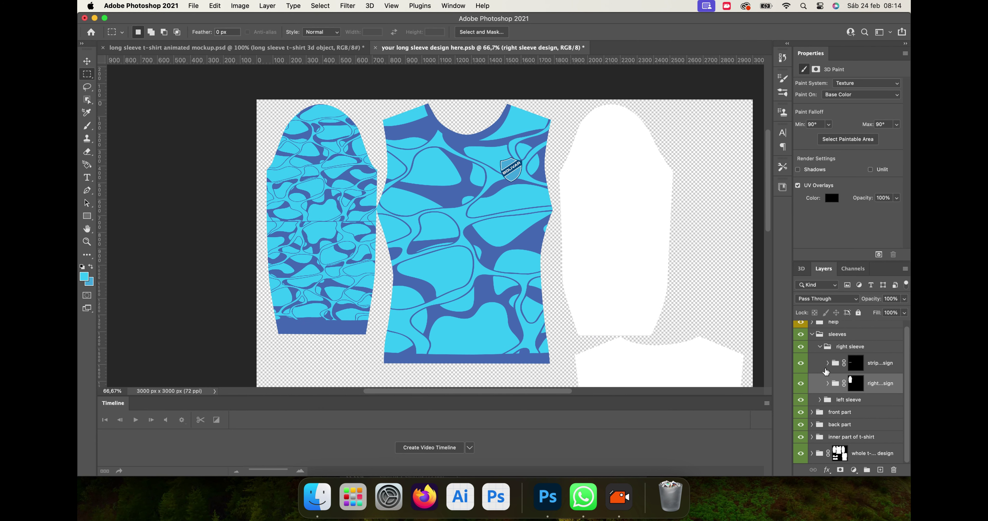
pyautogui.click(820, 348)
pyautogui.click(820, 364)
pyautogui.click(828, 401)
pyautogui.click(869, 422)
pyautogui.press('super+v')
pyautogui.press('super+t')
pyautogui.moveTo(501, 220); pyautogui.dragTo(613, 197)
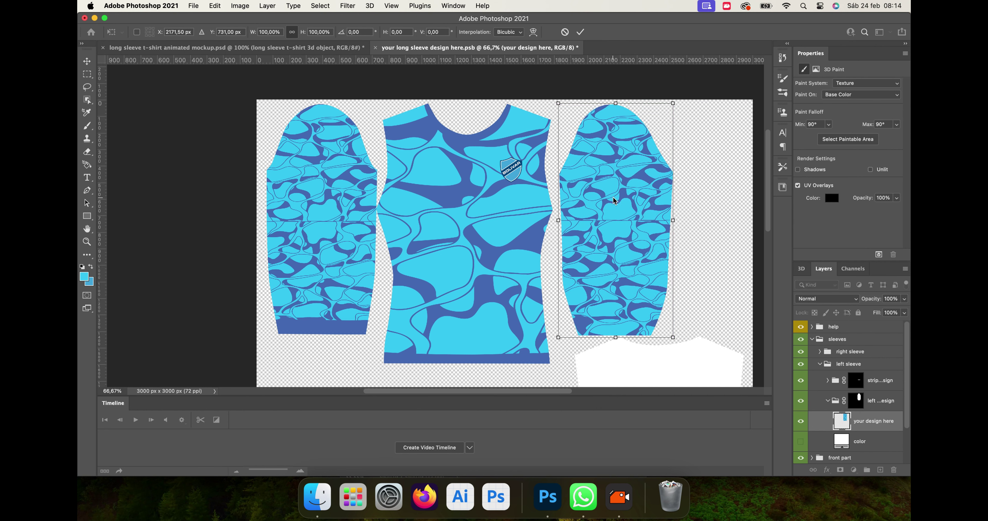
pyautogui.press('Return')
# Recolour the left sleeve's cuff stripe with the dark blue sampled from the right sleeve's cuff and collapse the left sleeve group
pyautogui.click(827, 401)
pyautogui.click(827, 381)
pyautogui.doubleClick(842, 421)
pyautogui.click(350, 327)
pyautogui.click(874, 223)
pyautogui.press('v')
pyautogui.scroll(-5, 540, 213)
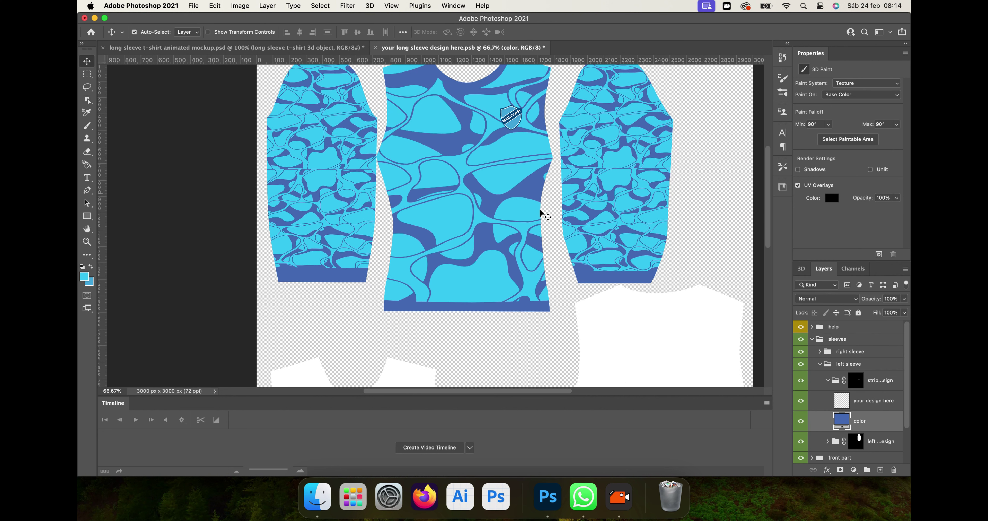
pyautogui.click(828, 380)
pyautogui.click(820, 364)
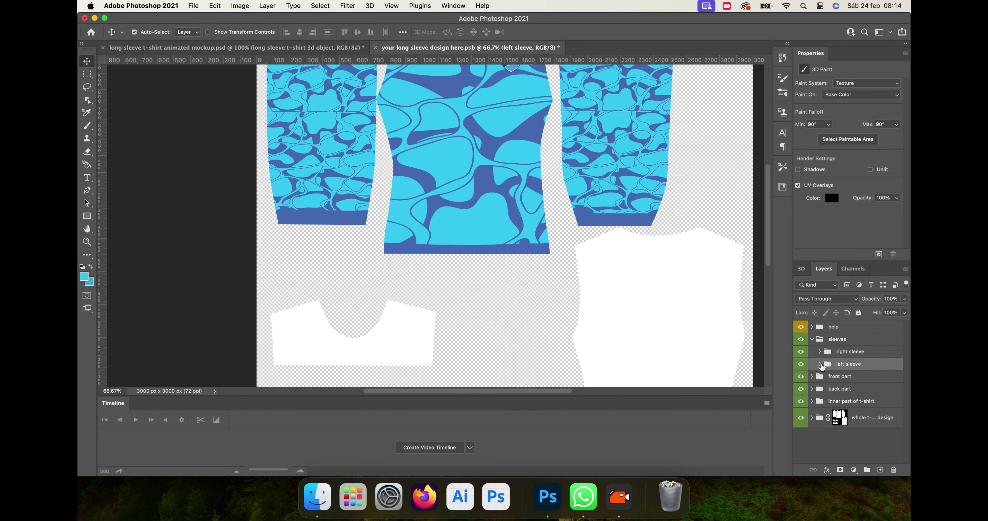
# Fill the back part's body design color layer with the pattern's light blue
pyautogui.click(812, 339)
pyautogui.click(812, 364)
pyautogui.scroll(-3, 819, 430)
pyautogui.doubleClick(833, 421)
pyautogui.click(869, 222)
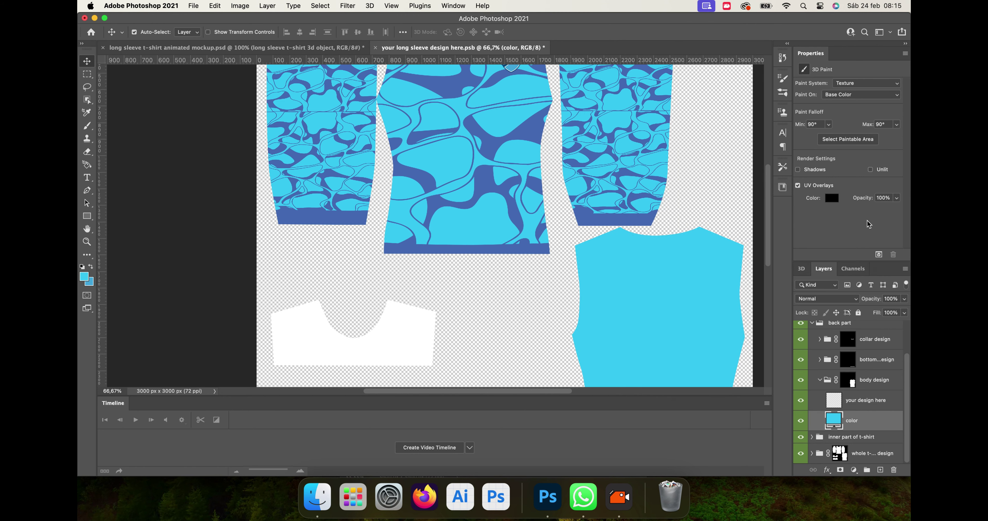
# Save the sleeve design file and play the animated mockup to check the updated pieces from all sides
pyautogui.scroll(3, 557, 223)
pyautogui.click(197, 7)
pyautogui.click(213, 109)
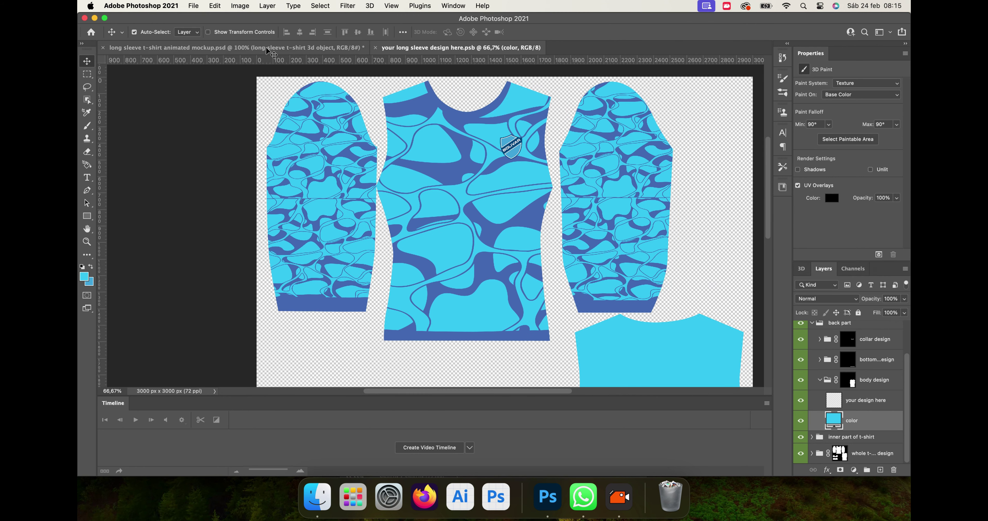
pyautogui.click(265, 48)
pyautogui.press('space')
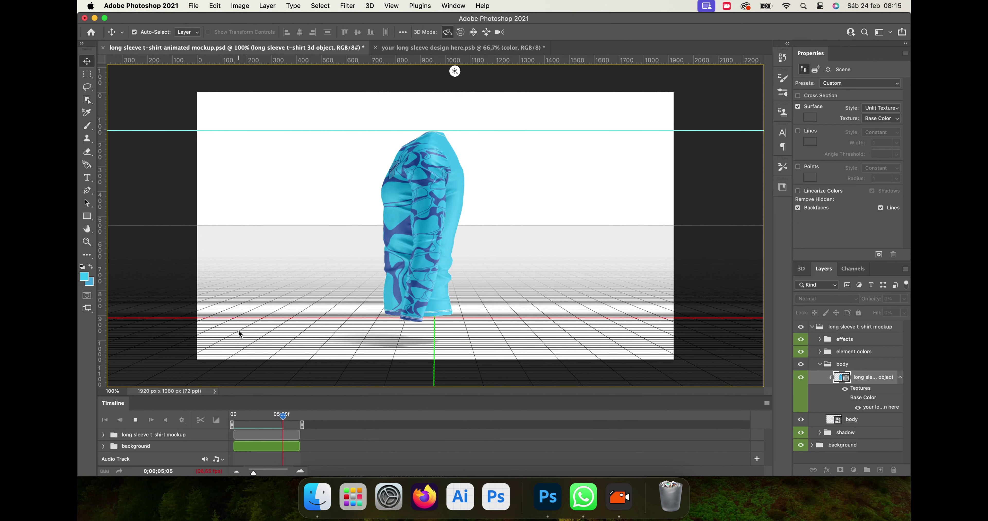
pyautogui.click(136, 422)
pyautogui.click(135, 420)
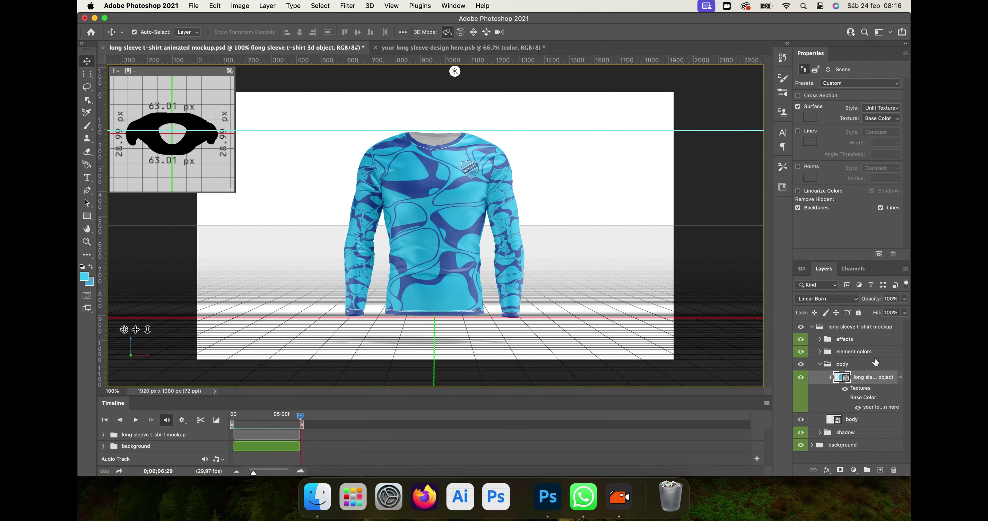
pyautogui.click(819, 364)
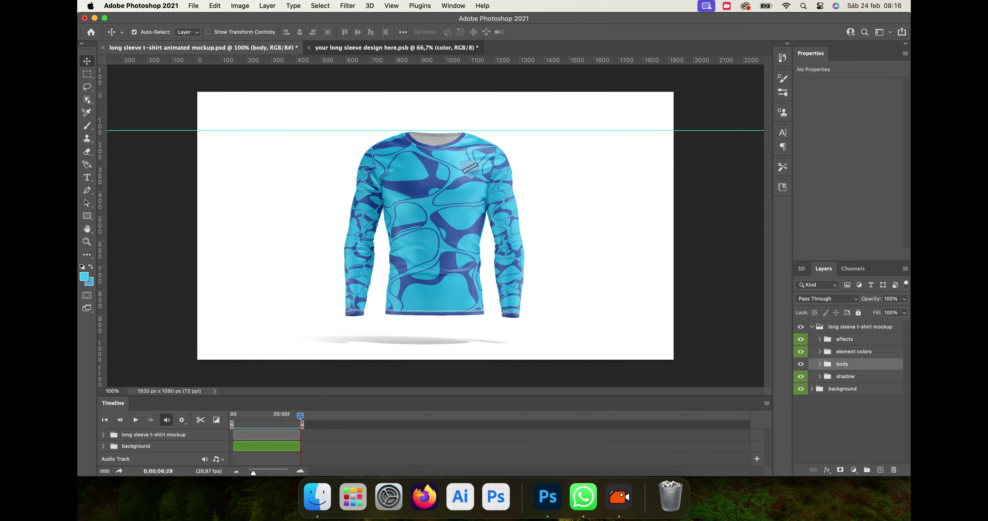
# Rasterize the front part's Bolívar crest layer in the design file and copy the crest from it
pyautogui.click(409, 49)
pyautogui.moveTo(669, 317); pyautogui.dragTo(578, 373)
pyautogui.click(426, 192)
pyautogui.rightClick(865, 422)
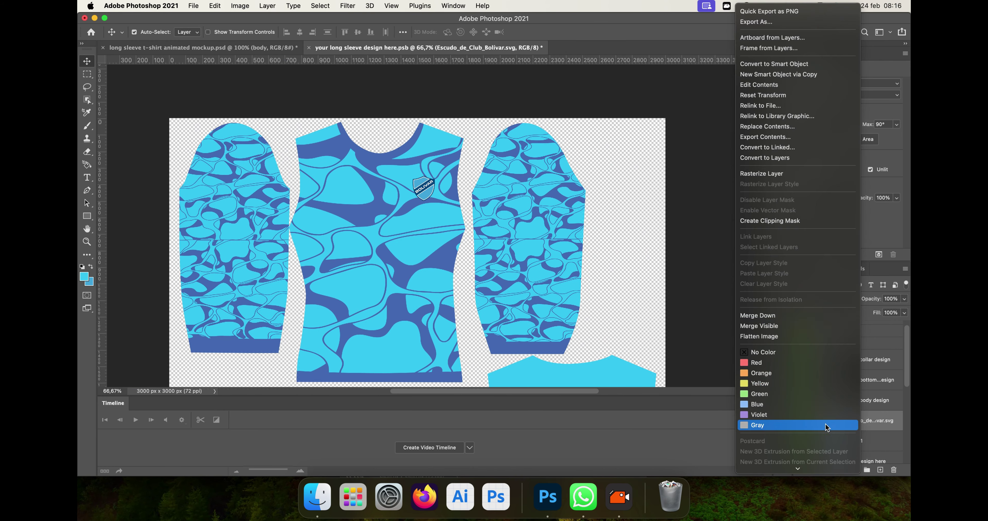
pyautogui.click(771, 173)
pyautogui.press('m')
pyautogui.moveTo(409, 173); pyautogui.dragTo(440, 203)
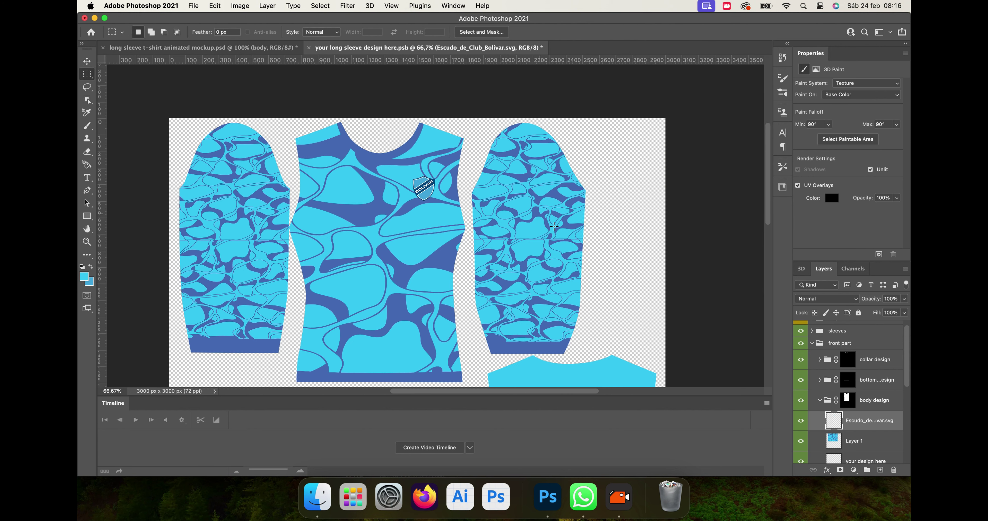
pyautogui.press('super+d')
# Paste the crest above the back part's color layer, shrink it and place it centred just below the back neckline
pyautogui.press('v')
pyautogui.scroll(-5, 568, 284)
pyautogui.click(598, 299)
pyautogui.scroll(-3, 855, 376)
pyautogui.press('super+v')
pyautogui.press('super+t')
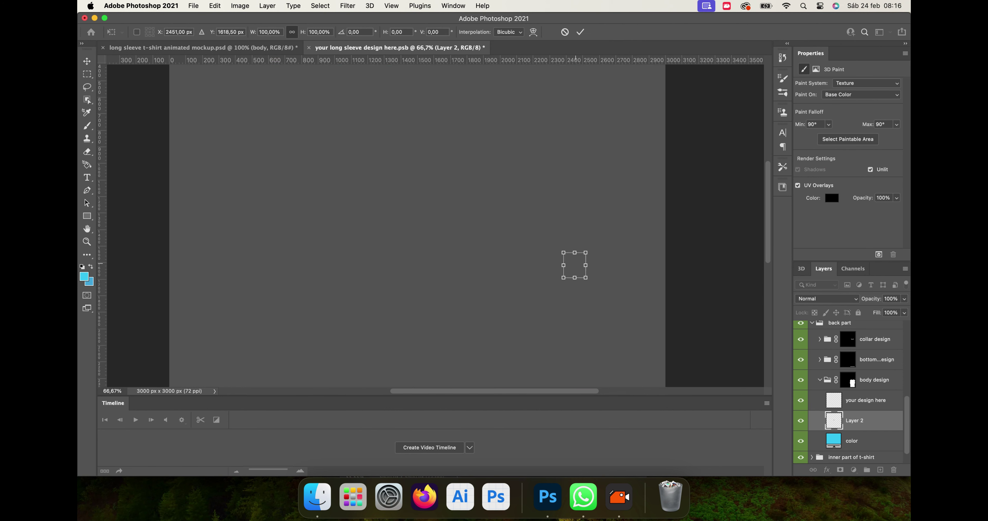
pyautogui.scroll(3, 576, 264)
pyautogui.moveTo(572, 328); pyautogui.dragTo(572, 289)
pyautogui.moveTo(574, 277); pyautogui.dragTo(567, 242)
pyautogui.press('Return')
pyautogui.press('super+0')
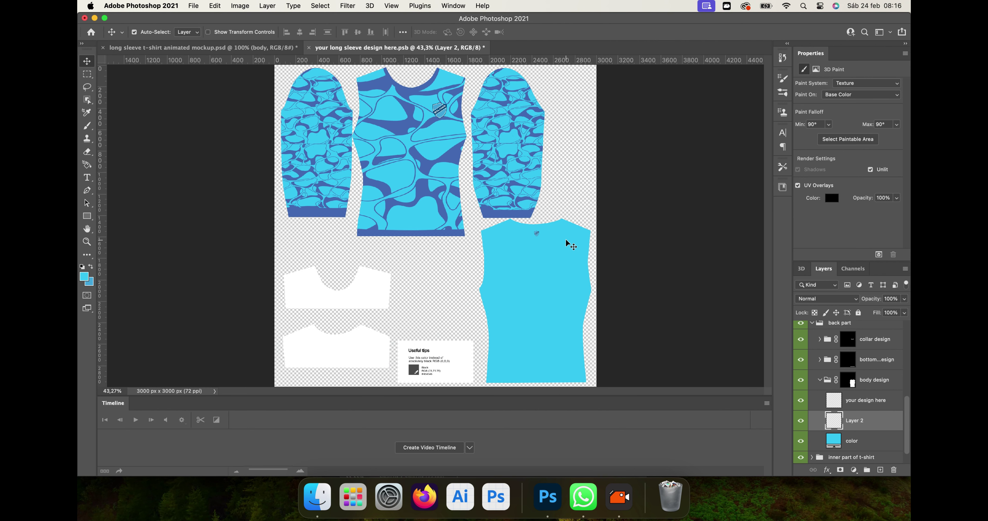
# Add the text TRAINING in A Love of Thunder at 92 pt below the crest on the back part
pyautogui.press('t')
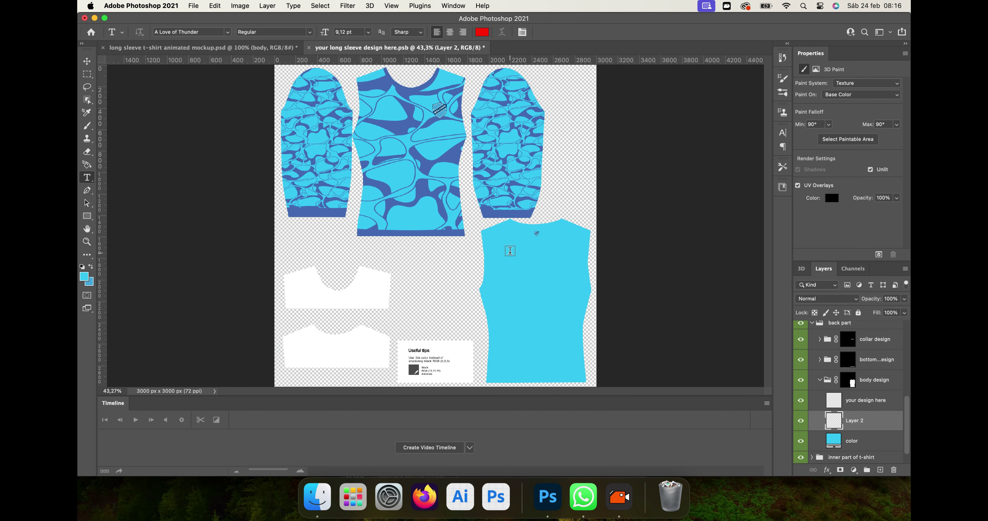
pyautogui.click(516, 249)
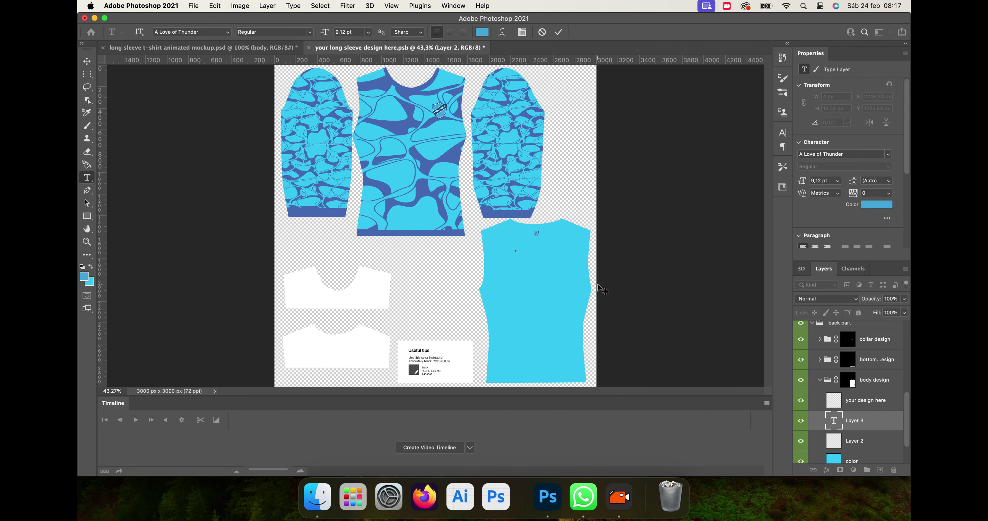
pyautogui.write('TRAINING')
pyautogui.click(598, 285)
pyautogui.click(368, 32)
pyautogui.click(355, 189)
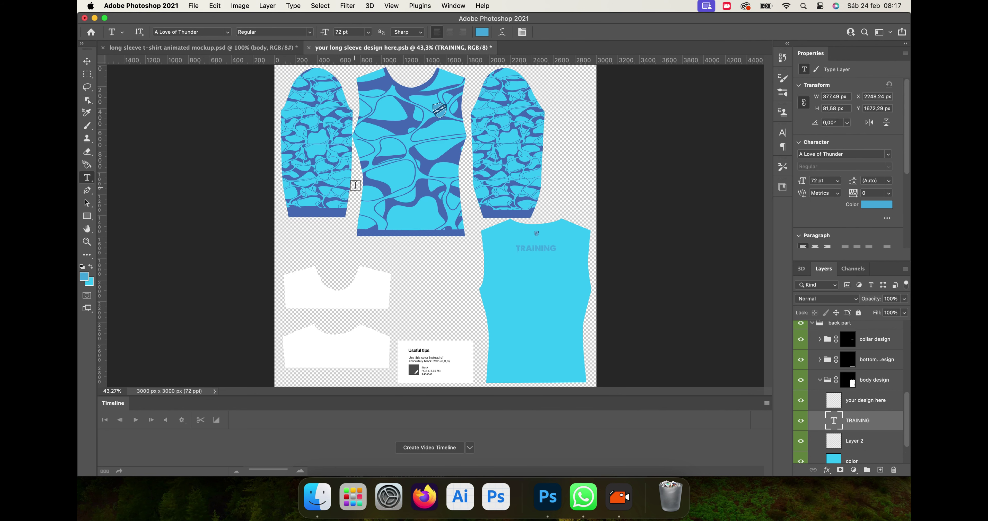
pyautogui.moveTo(333, 30); pyautogui.dragTo(339, 31)
pyautogui.press('v')
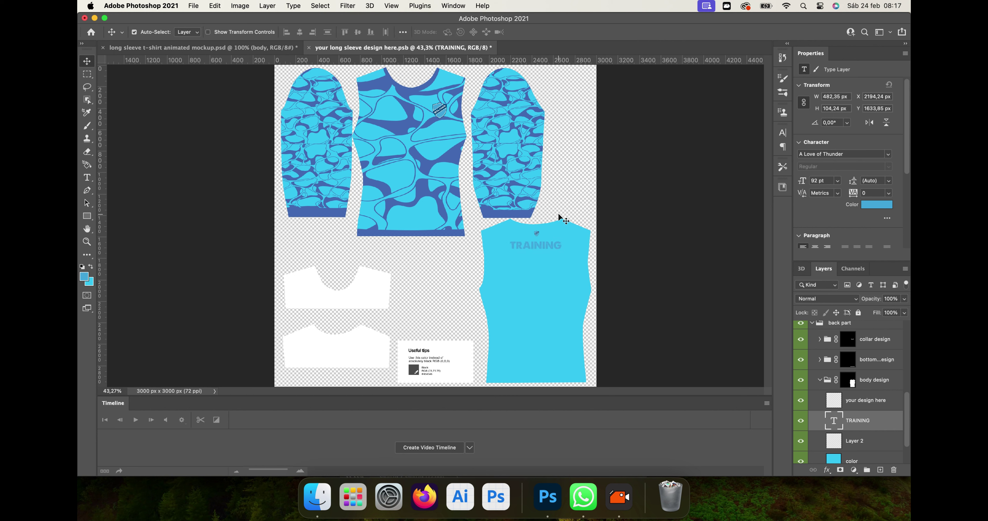
# Add the number 9 to the middle of the back part and enlarge it to about 420 pt
pyautogui.press('t')
pyautogui.click(531, 299)
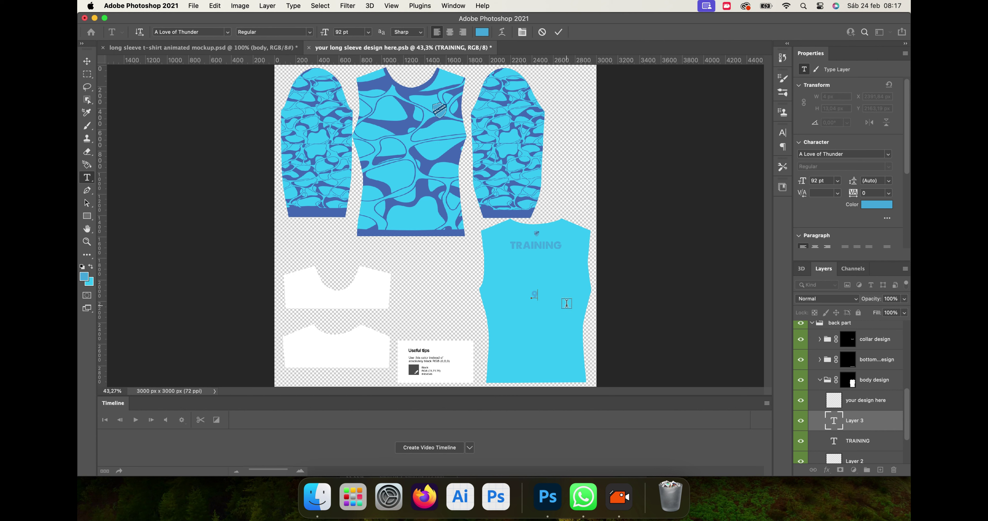
pyautogui.click(567, 304)
pyautogui.press('super+t')
pyautogui.moveTo(534, 307); pyautogui.dragTo(539, 346)
pyautogui.press('Return')
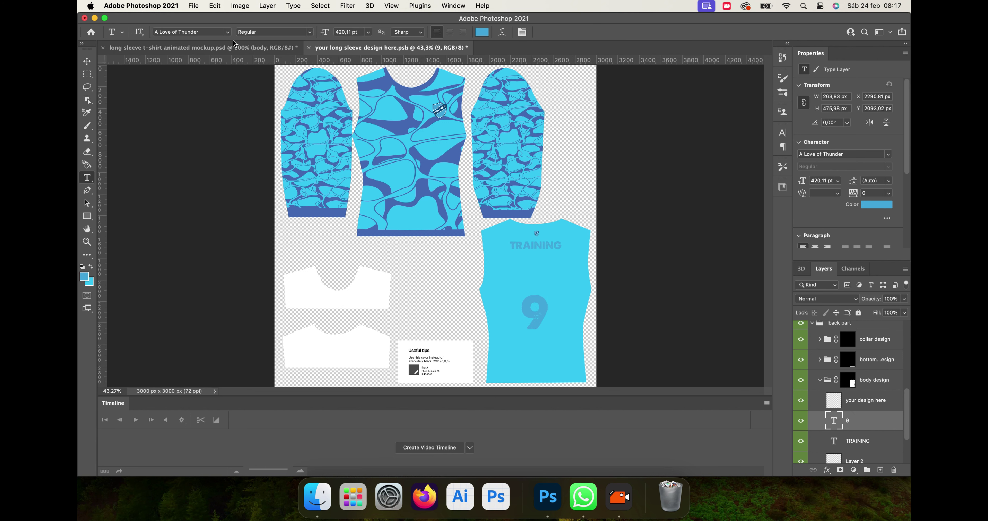
# Set the number 9 in the Ajax 23 - 24 font and centre it beneath TRAINING
pyautogui.click(228, 32)
pyautogui.click(293, 110)
pyautogui.press('v')
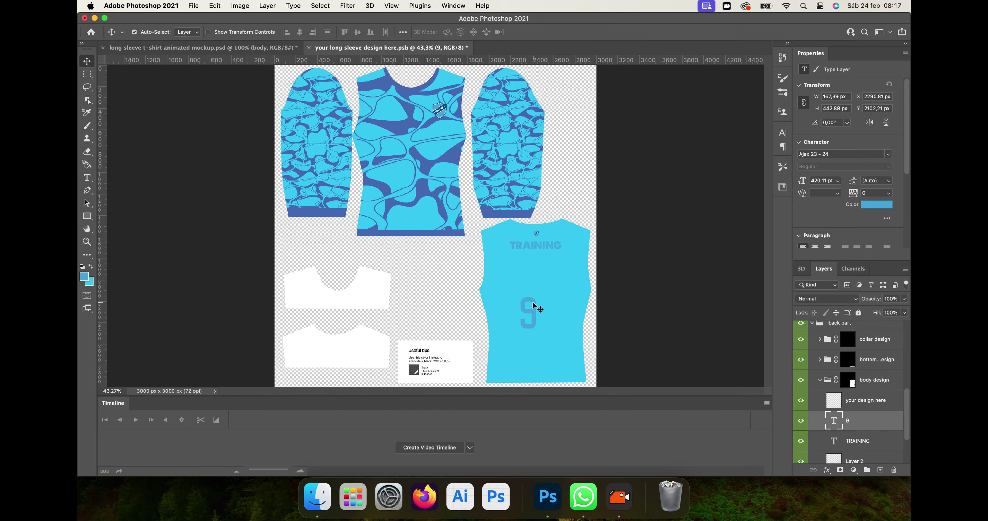
pyautogui.moveTo(532, 300); pyautogui.dragTo(545, 251)
pyautogui.scroll(-3, 881, 381)
# Convert the number 9 layer to a smart object and enlarge it downward on the back part
pyautogui.rightClick(868, 360)
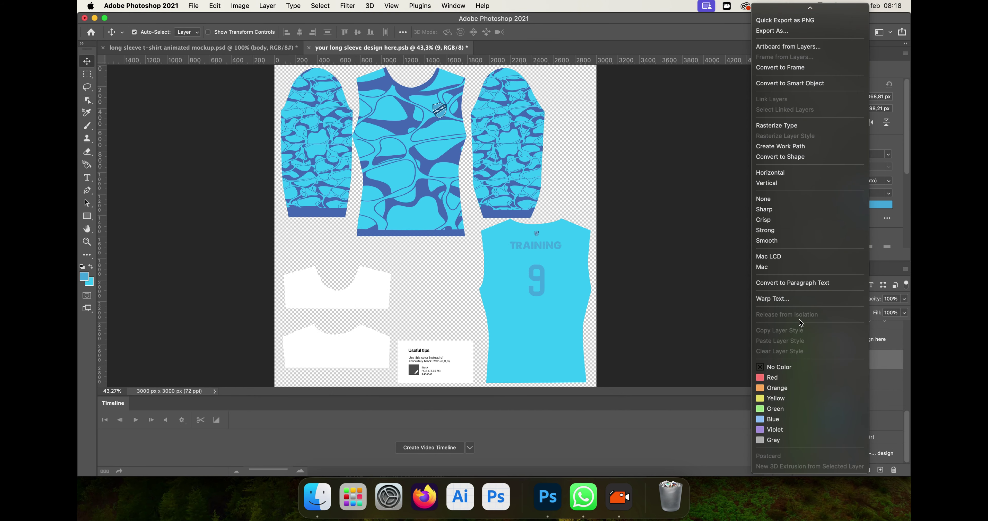
pyautogui.click(790, 83)
pyautogui.press('super+t')
pyautogui.moveTo(537, 297); pyautogui.dragTo(537, 309)
pyautogui.click(580, 32)
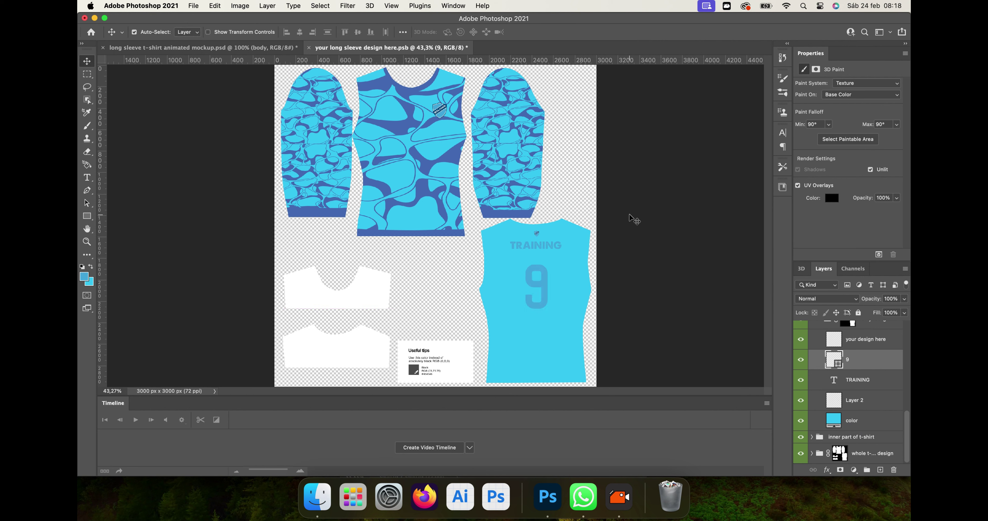
# Collapse the body design, back part and front part groups and save the design file
pyautogui.scroll(2, 871, 341)
pyautogui.click(819, 359)
pyautogui.click(812, 364)
pyautogui.click(820, 329)
pyautogui.click(811, 353)
pyautogui.press('super+s')
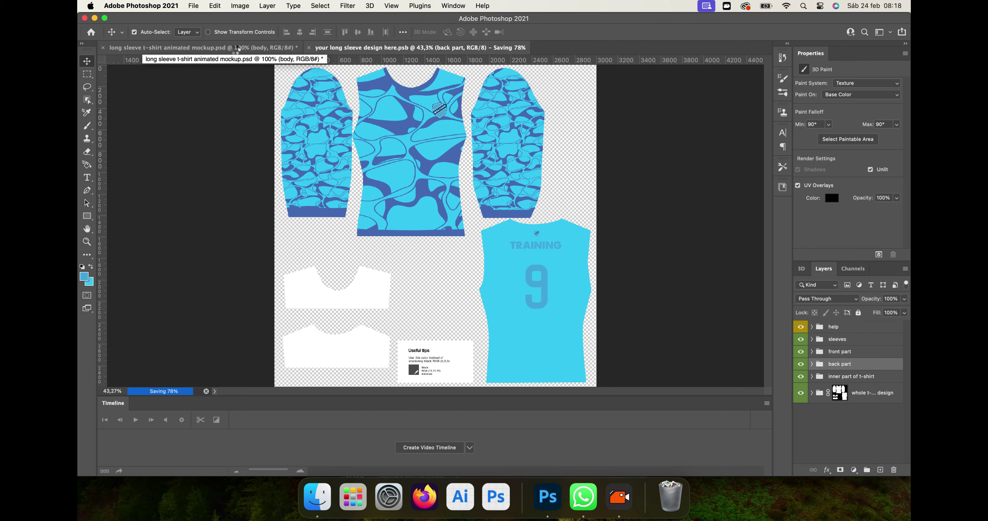
# Play the animated mockup to check the crest, TRAINING text and number on the shirt's back
pyautogui.click(236, 48)
pyautogui.press('space')
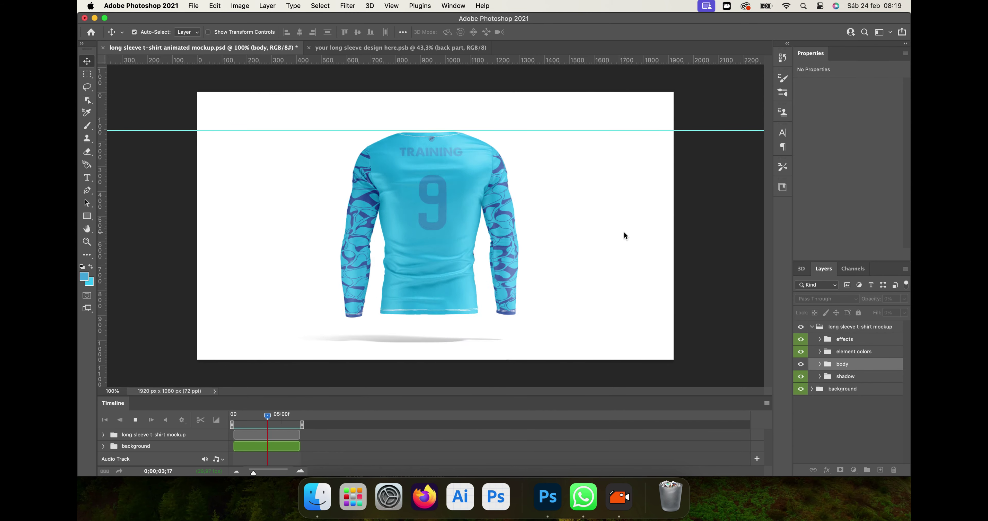
pyautogui.press('space')
# Straighten the small crest on the back part and preview the saved design on the animated mockup
pyautogui.click(400, 47)
pyautogui.click(557, 251)
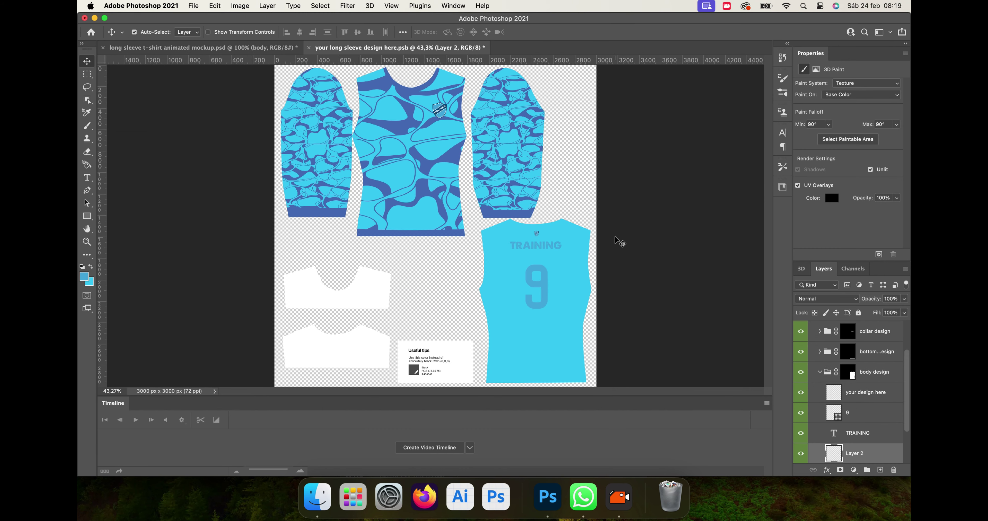
pyautogui.click(309, 48)
pyautogui.click(479, 183)
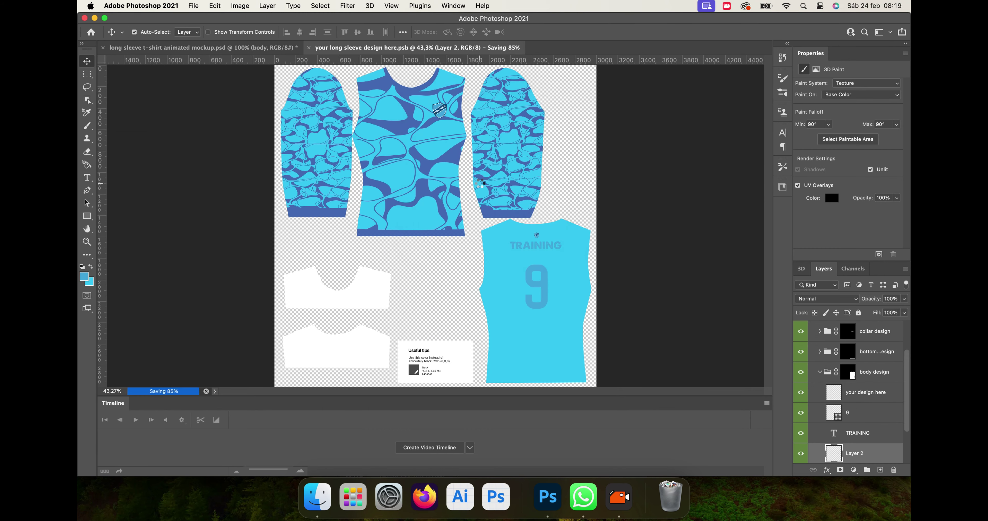
pyautogui.press('space')
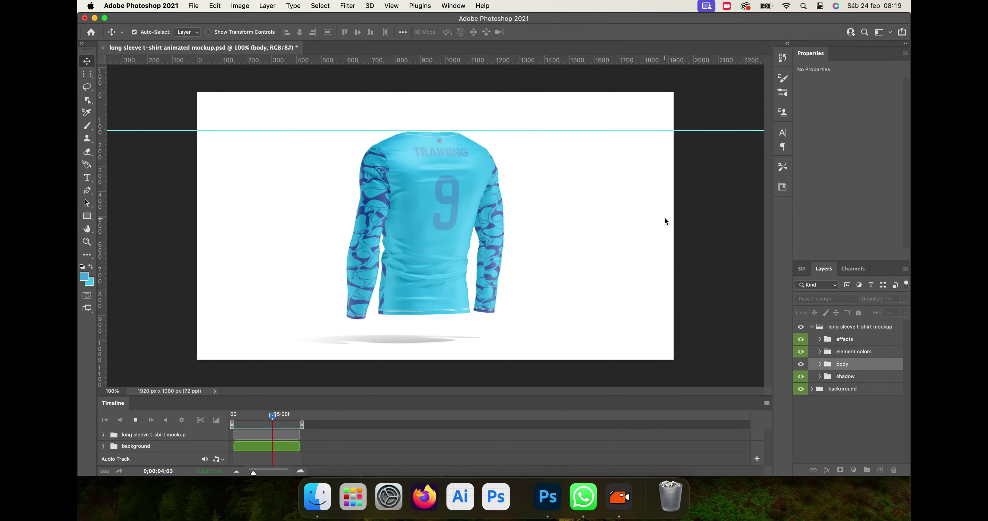
# Expand the mockup's background group and search the web for GREEN SCREEN in Firefox
pyautogui.click(836, 394)
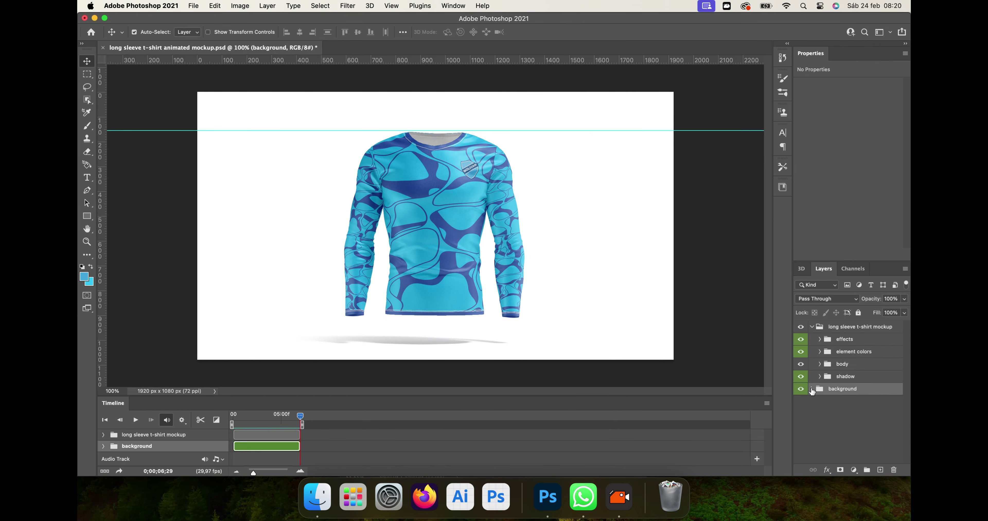
pyautogui.click(812, 389)
pyautogui.click(425, 498)
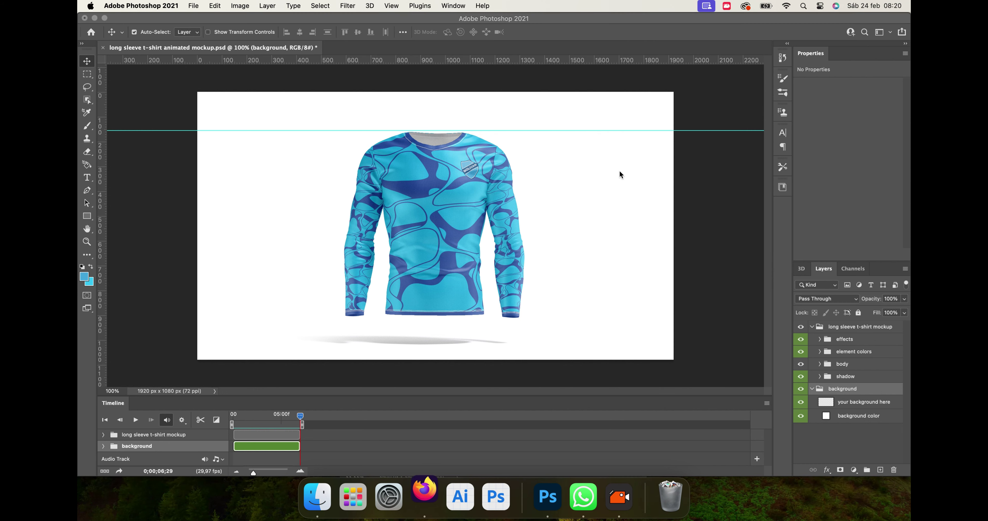
pyautogui.write('GREEN SCREEN')
pyautogui.press('Return')
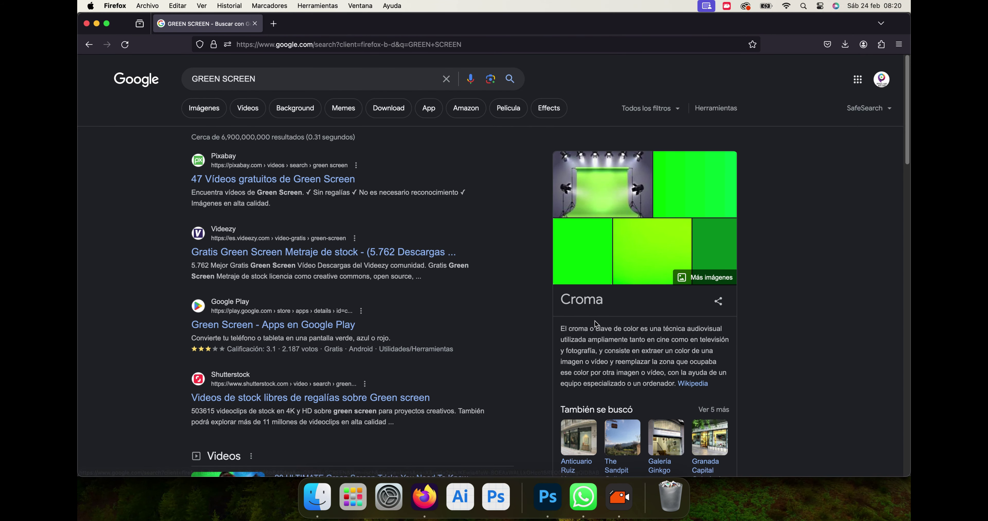
# Open the color-hex Green Screen palette from the image results and copy its first hex code
pyautogui.click(588, 256)
pyautogui.click(137, 186)
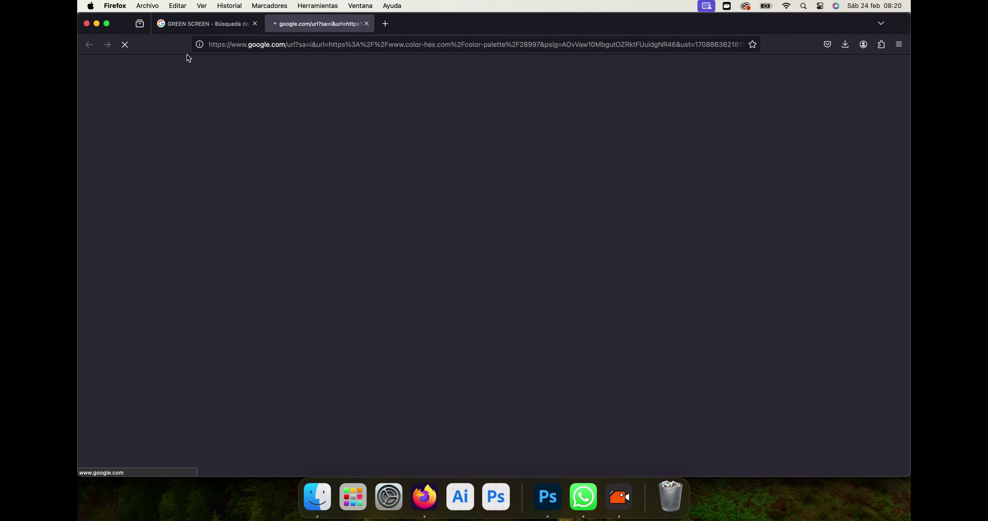
pyautogui.doubleClick(575, 238)
pyautogui.rightClick(575, 240)
pyautogui.click(592, 339)
# Switch back to Photoshop and try the hex value 000000 for the background color layer
pyautogui.press('super+Tab')
pyautogui.click(826, 418)
pyautogui.doubleClick(827, 418)
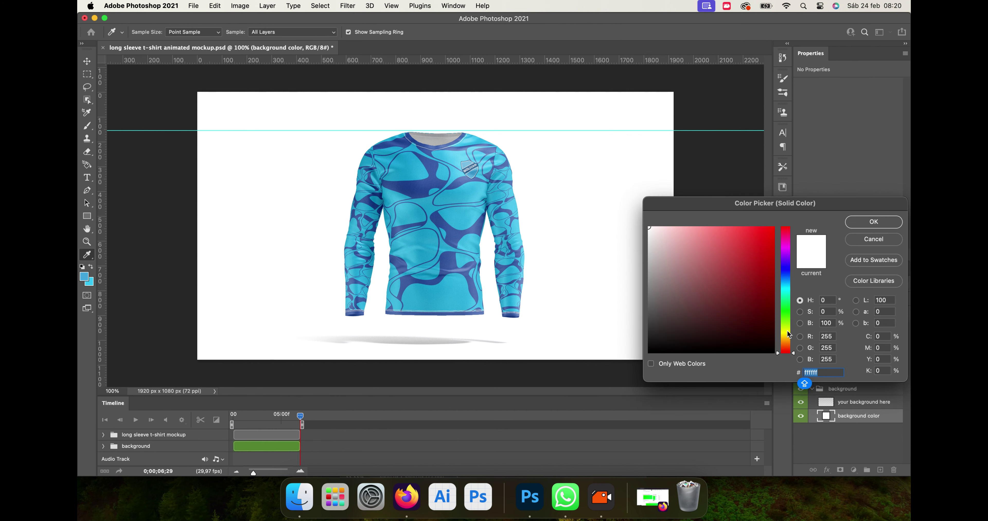
pyautogui.click(866, 223)
pyautogui.doubleClick(827, 418)
pyautogui.write('000000')
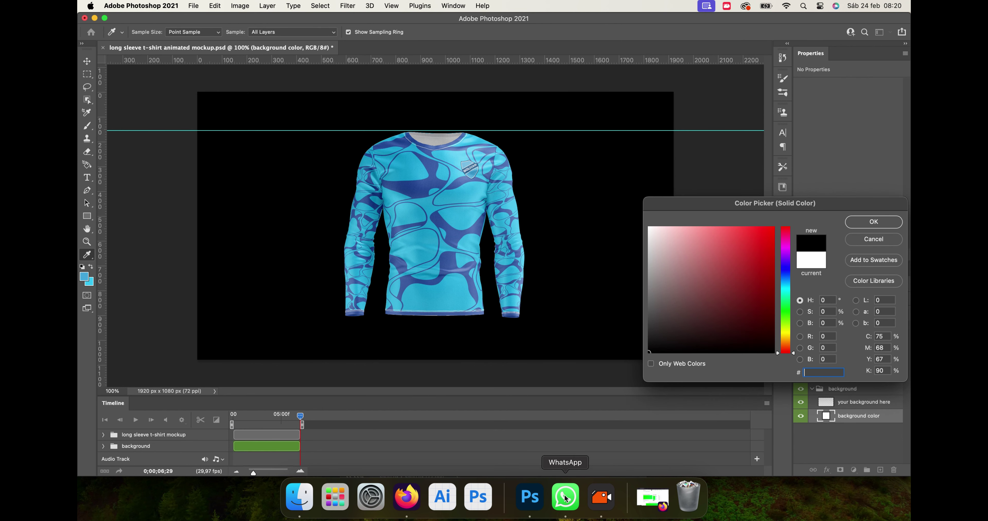
# Switch to Firefox, copy the palette's #00ff00 code into a new tab's address field and cut it from there
pyautogui.click(406, 497)
pyautogui.moveTo(604, 236); pyautogui.dragTo(561, 237)
pyautogui.rightClick(583, 233)
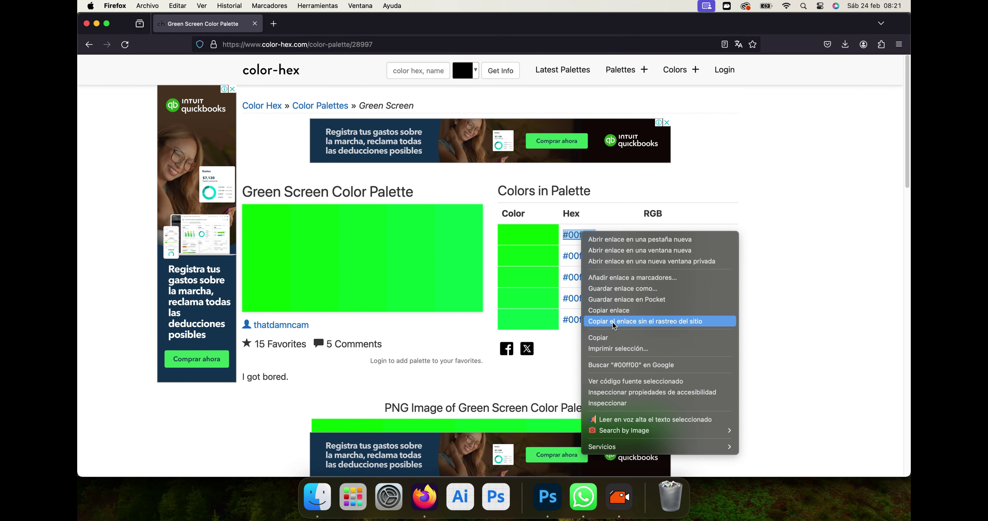
pyautogui.click(605, 338)
pyautogui.press('super+t')
pyautogui.press('super+v')
pyautogui.click(548, 497)
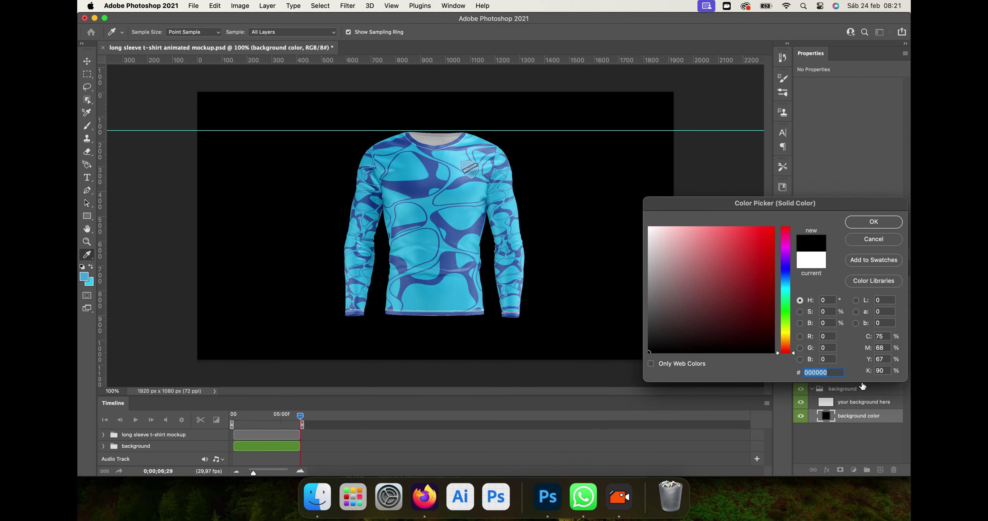
pyautogui.click(424, 497)
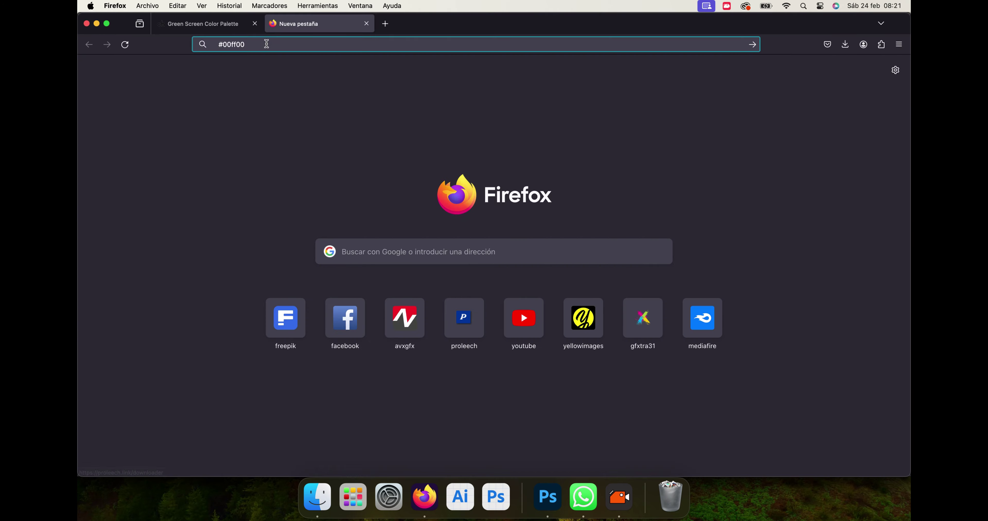
pyautogui.moveTo(267, 45); pyautogui.dragTo(191, 46)
pyautogui.press('super+x')
# Set the background color layer to 00ff00 in Photoshop and collapse the background group
pyautogui.click(548, 497)
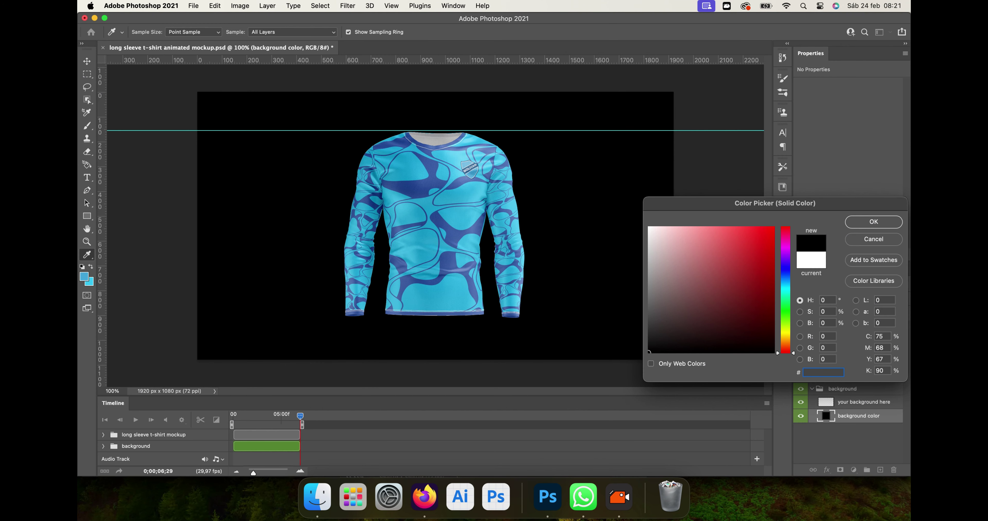
pyautogui.write('00ff00')
pyautogui.click(873, 222)
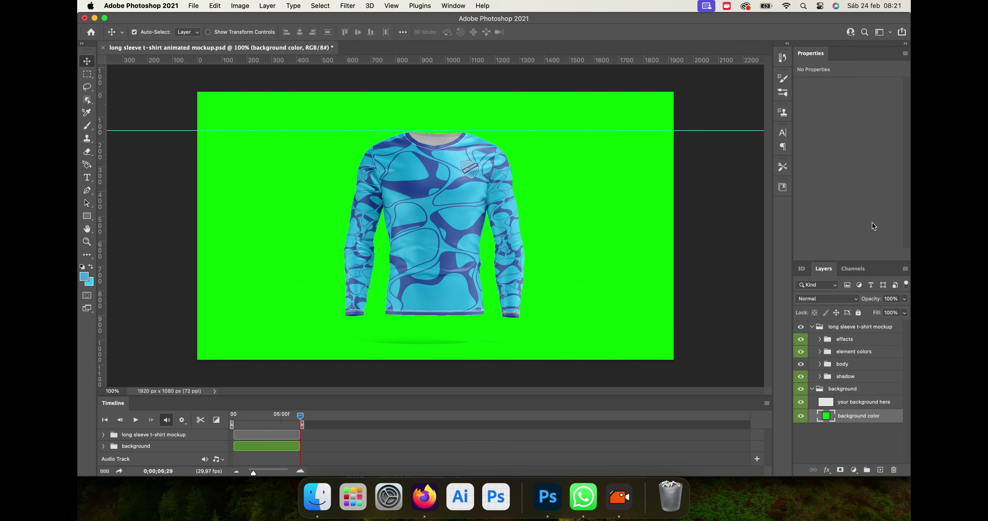
pyautogui.click(812, 389)
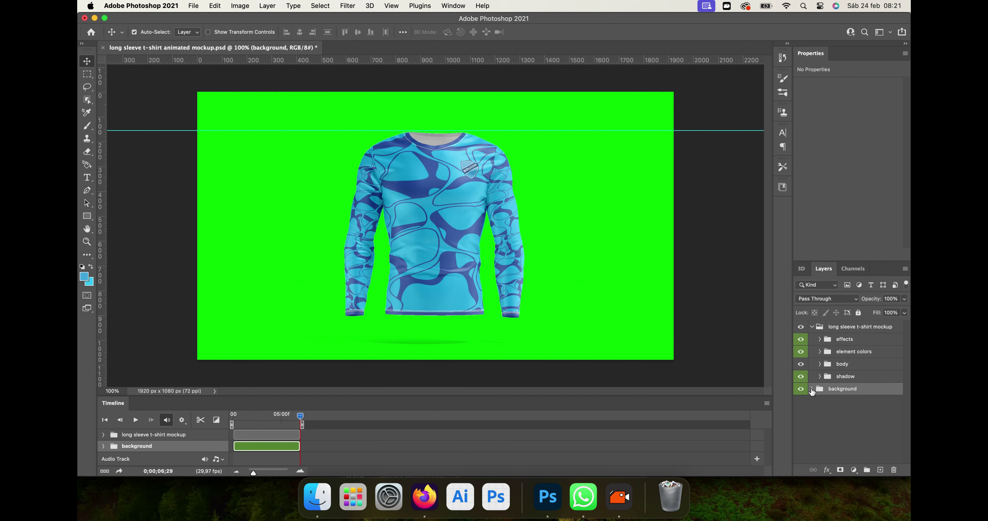
# Render all frames of the mockup to video on the Desktop with Adobe Media Encoder, H.264 format and High Quality preset
pyautogui.click(198, 7)
pyautogui.moveTo(268, 146)
pyautogui.click(392, 297)
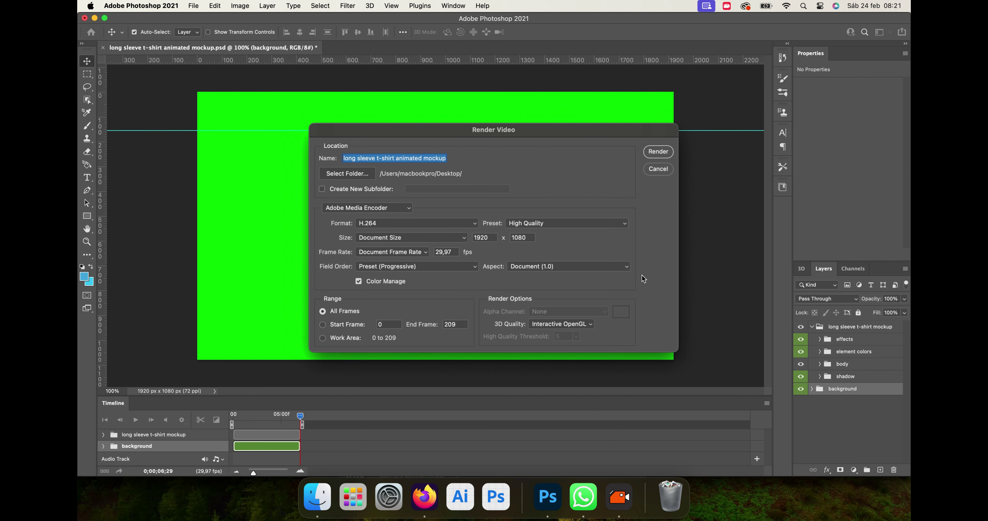
pyautogui.click(367, 208)
pyautogui.click(451, 209)
pyautogui.click(566, 223)
pyautogui.scroll(-5, 612, 343)
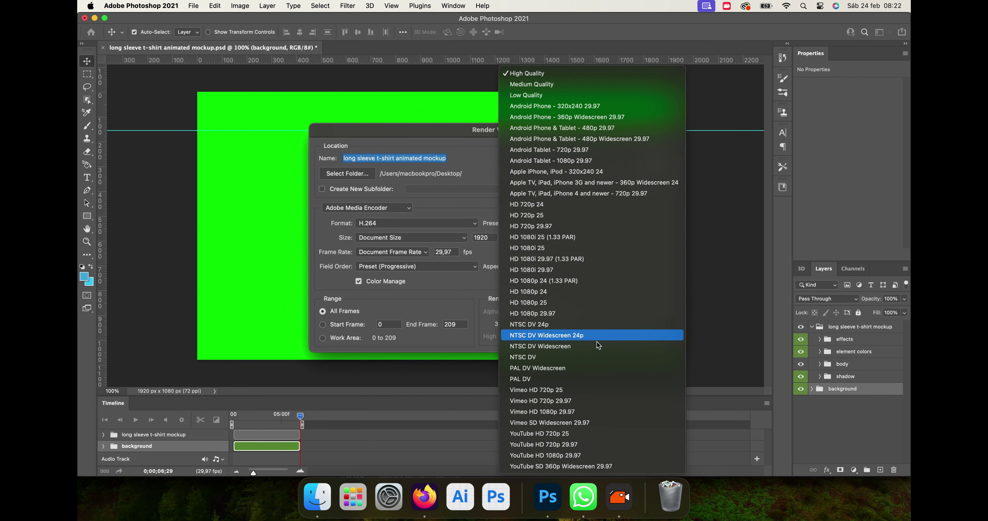
pyautogui.click(452, 193)
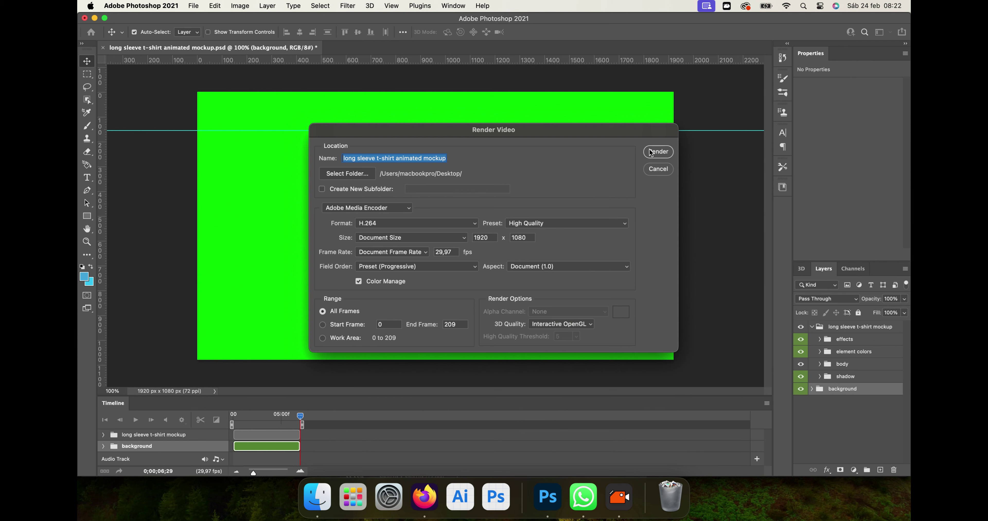
pyautogui.click(657, 151)
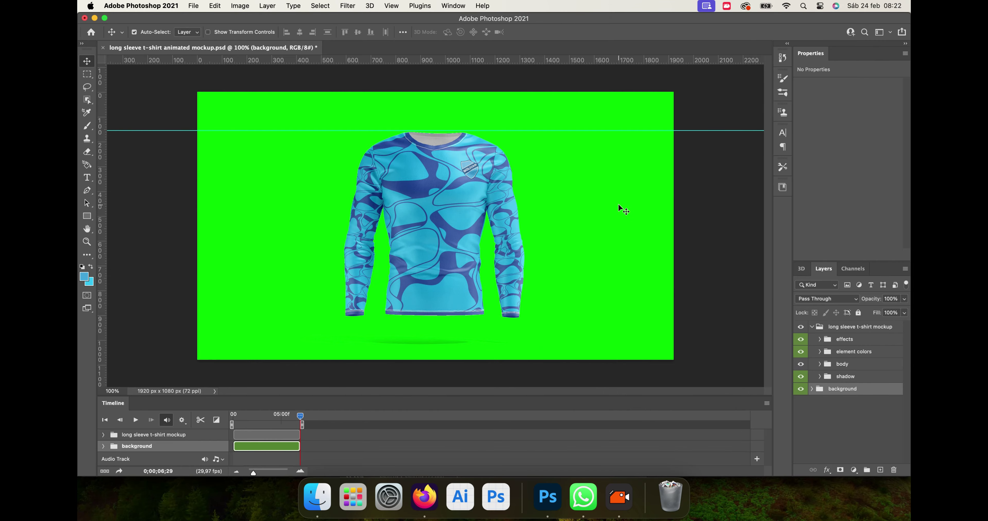
# Launch Wondershare Filmora and clear the Photoshop and browser windows away from its start window
pyautogui.click(353, 497)
pyautogui.hscroll(5, 614, 416)
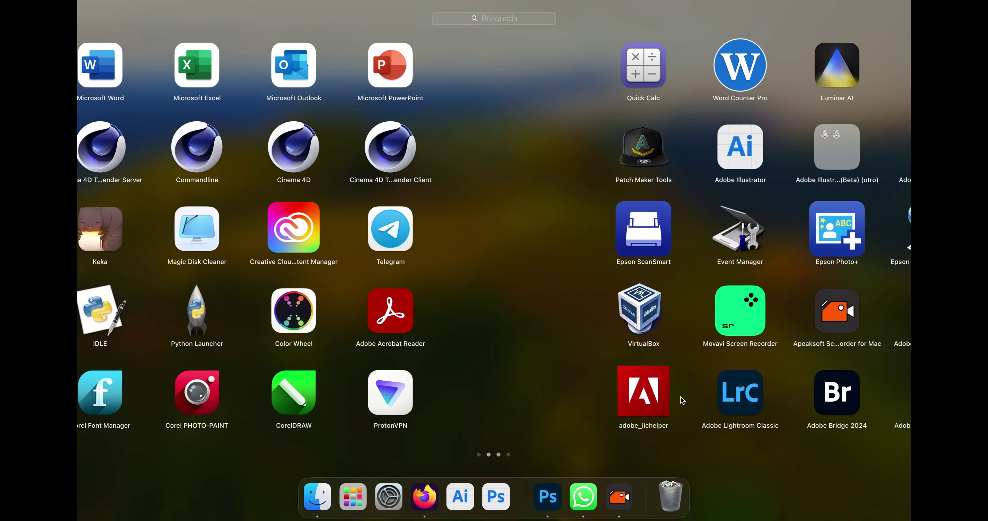
pyautogui.click(784, 399)
pyautogui.click(94, 18)
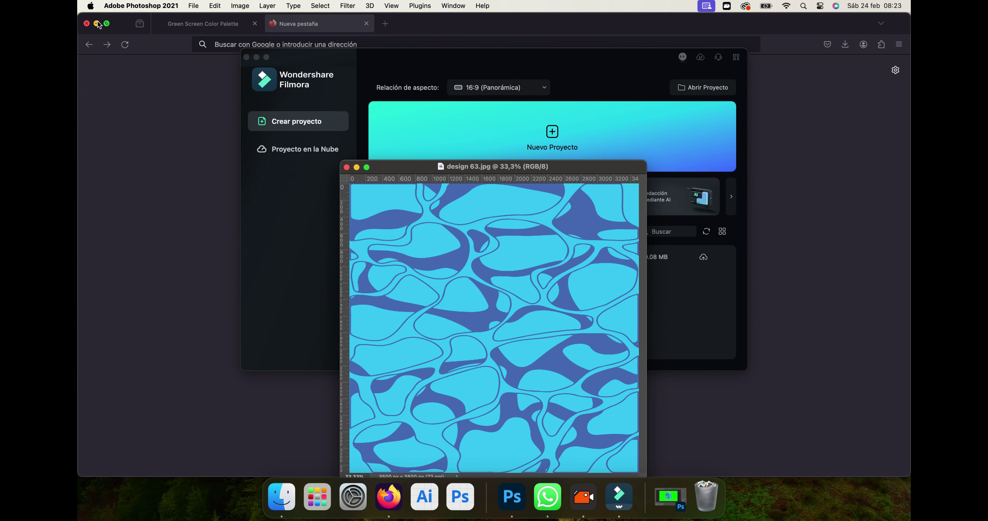
pyautogui.click(88, 26)
pyautogui.click(347, 168)
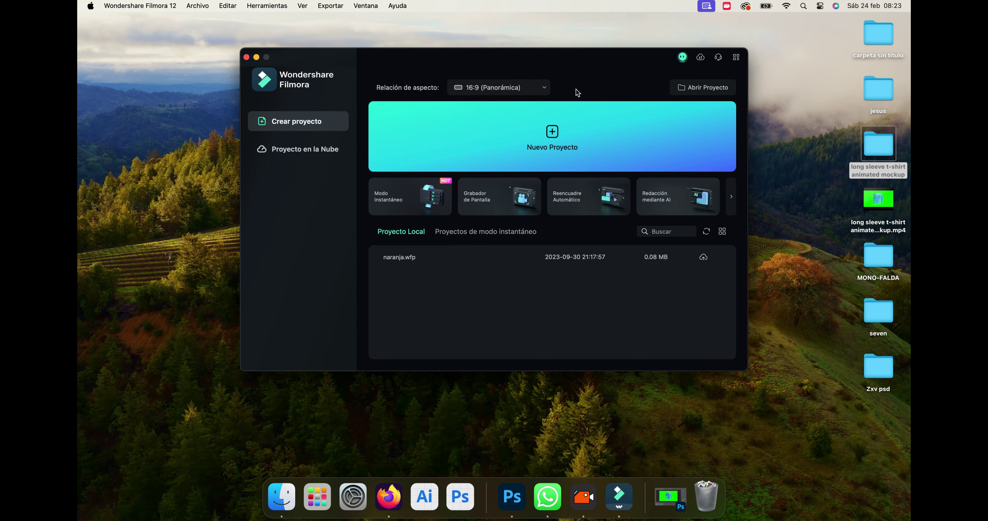
# Create a Filmora project and place the imported long sleeve t-shirt mockup video on the timeline, matching the project to 1920x1080 29.97fps
pyautogui.click(555, 137)
pyautogui.click(357, 175)
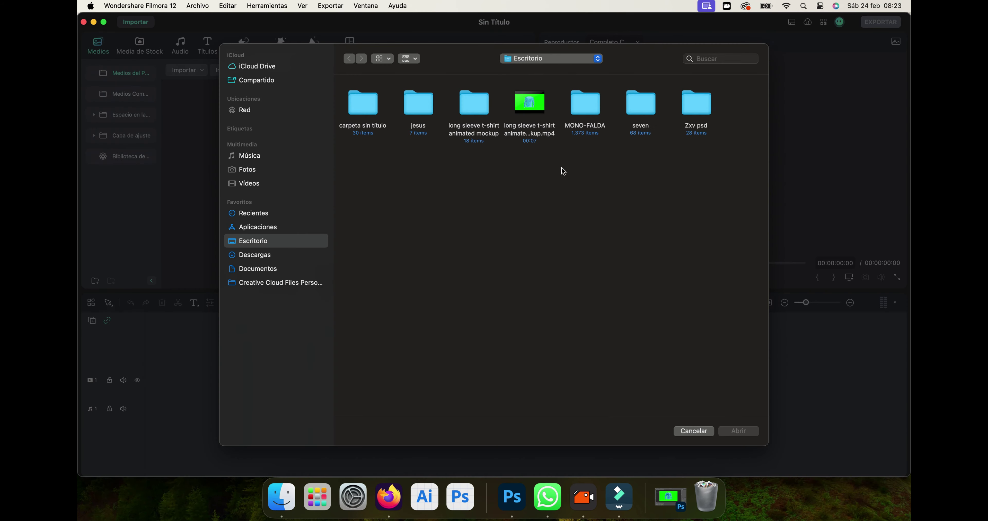
pyautogui.click(530, 103)
pyautogui.click(738, 431)
pyautogui.click(282, 111)
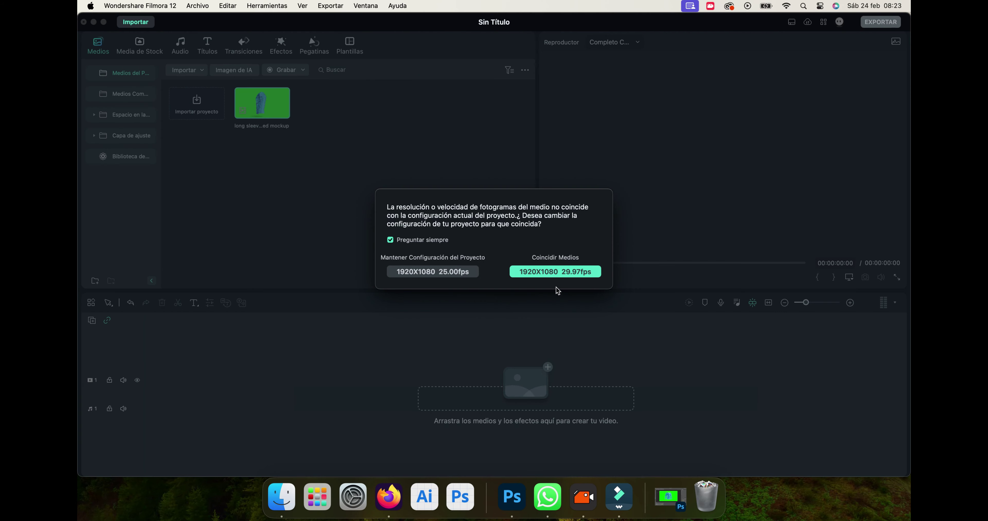
pyautogui.click(556, 273)
# Enable Chroma Key on the shirt clip to remove its green background, and play back the keyed result
pyautogui.click(200, 323)
pyautogui.rightClick(213, 395)
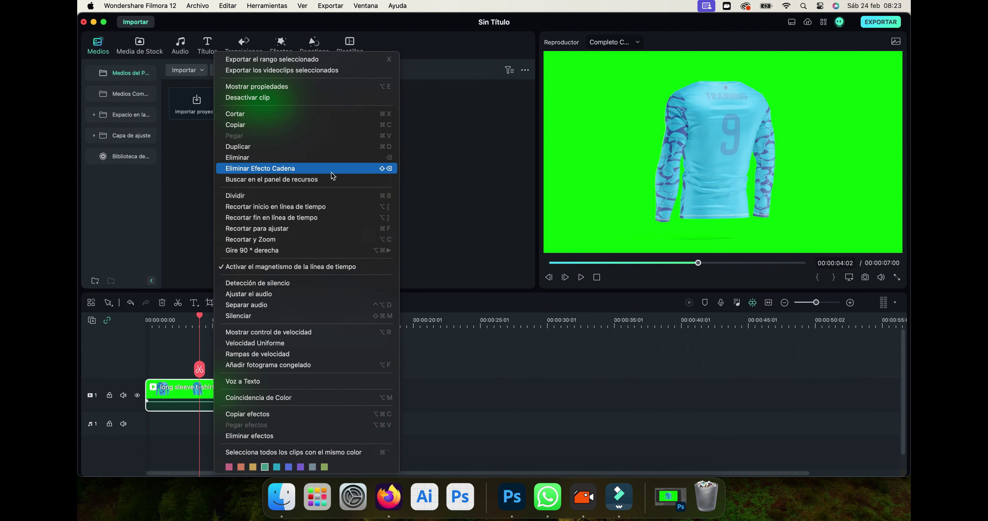
pyautogui.click(290, 88)
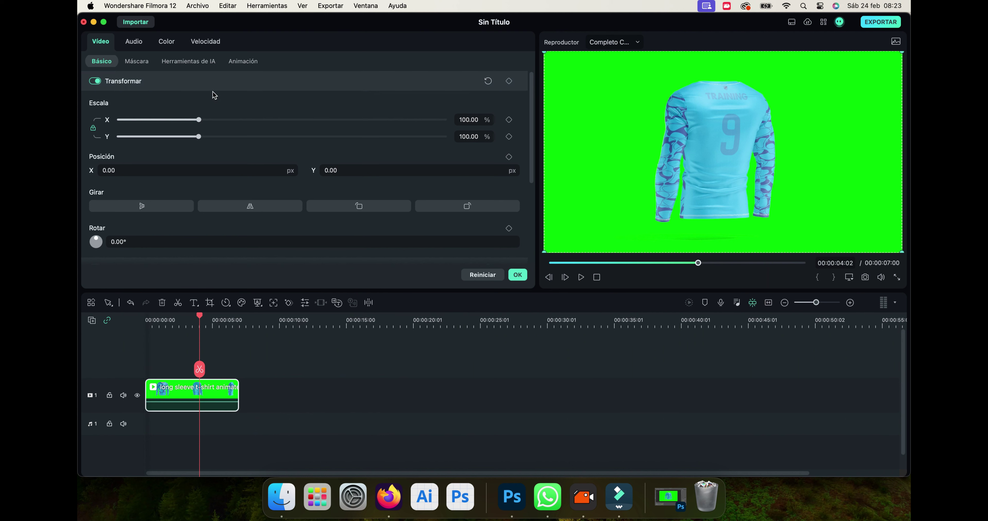
pyautogui.click(189, 62)
pyautogui.click(110, 82)
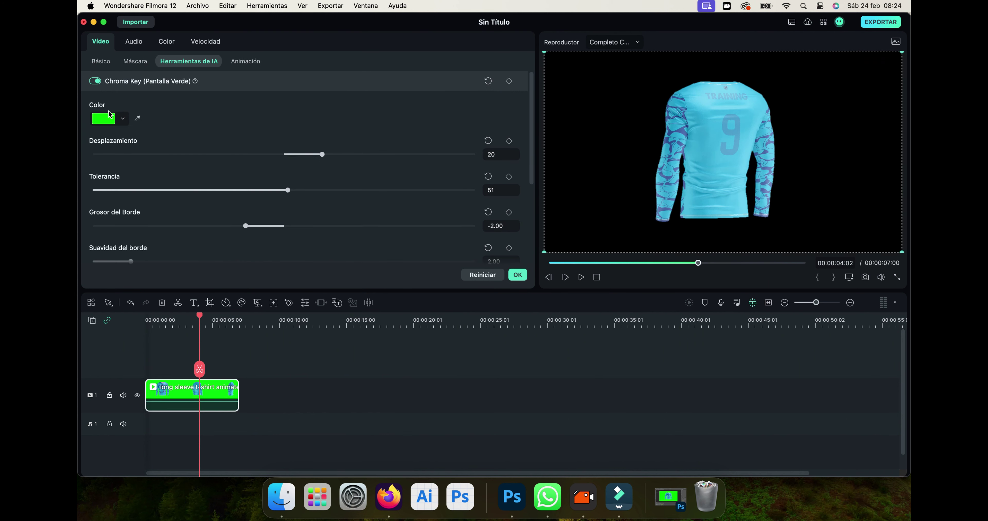
pyautogui.click(518, 275)
pyautogui.click(596, 278)
pyautogui.click(581, 277)
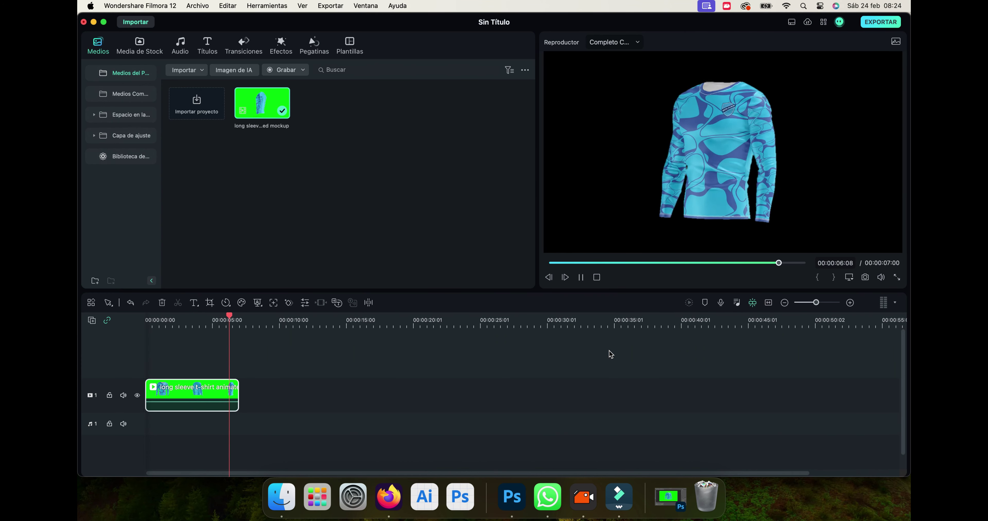
# Import 1626227_Abstract_Background_Looping_1920x1080, place it on the track beneath the shirt clip and preview the composite
pyautogui.click(197, 102)
pyautogui.doubleClick(474, 108)
pyautogui.doubleClick(612, 103)
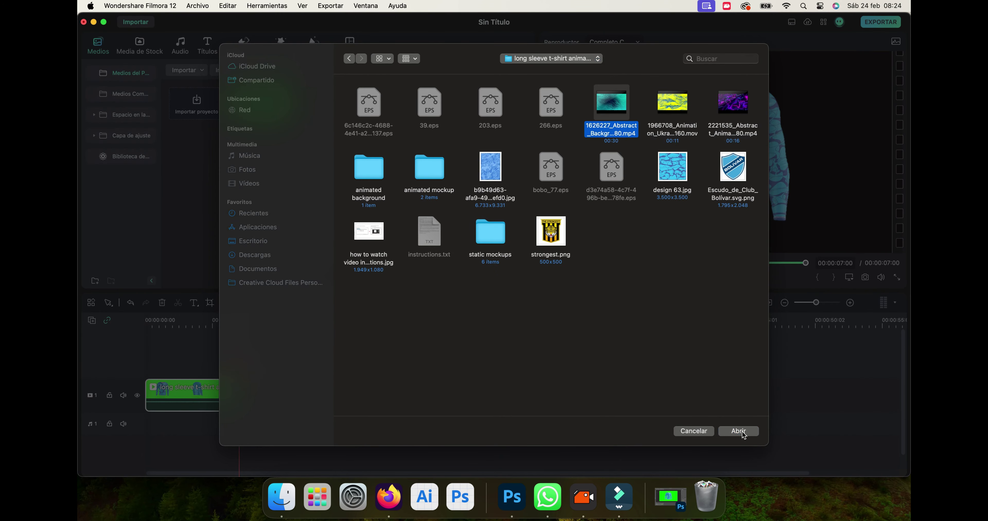
pyautogui.moveTo(273, 120); pyautogui.dragTo(537, 404)
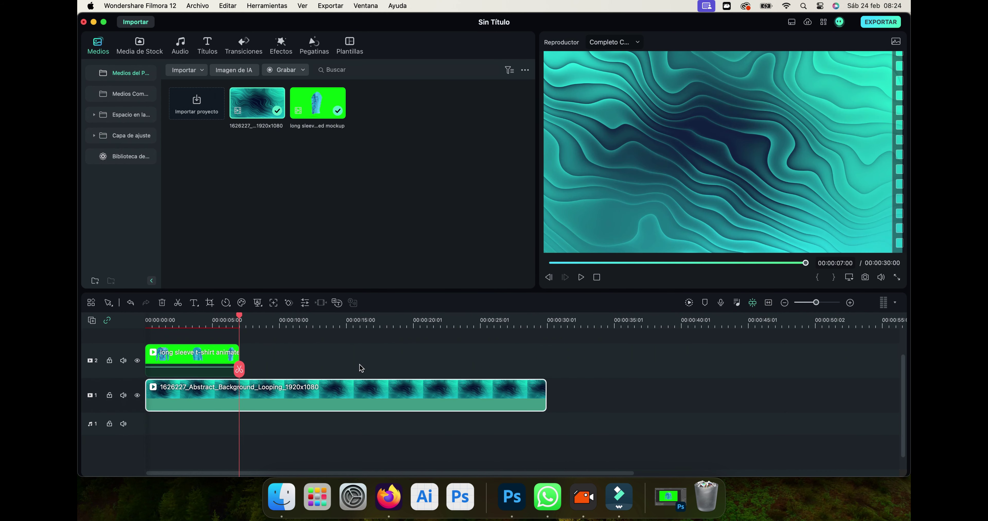
pyautogui.click(597, 278)
pyautogui.press('space')
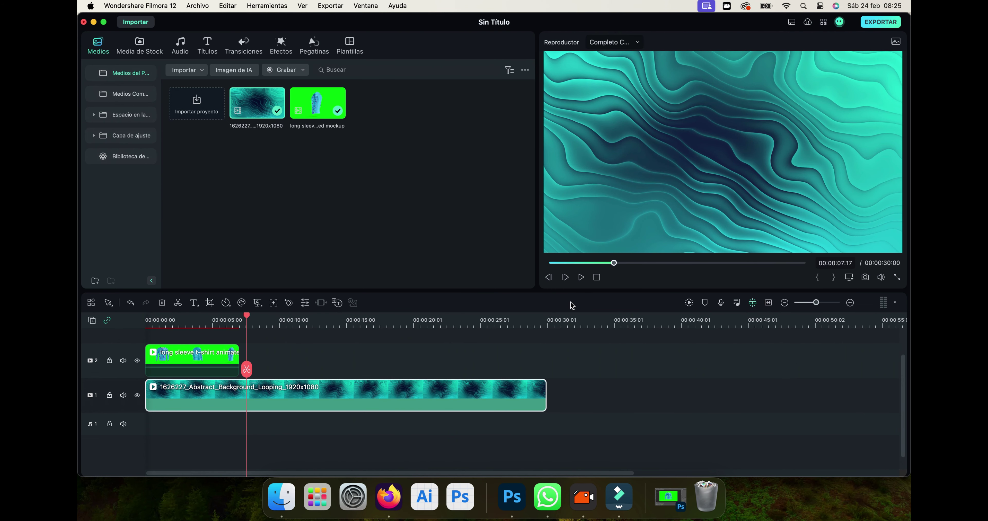
pyautogui.click(597, 277)
# Move the keyed shirt to the left side of the frame, at about X -485 px and Y 0
pyautogui.doubleClick(672, 148)
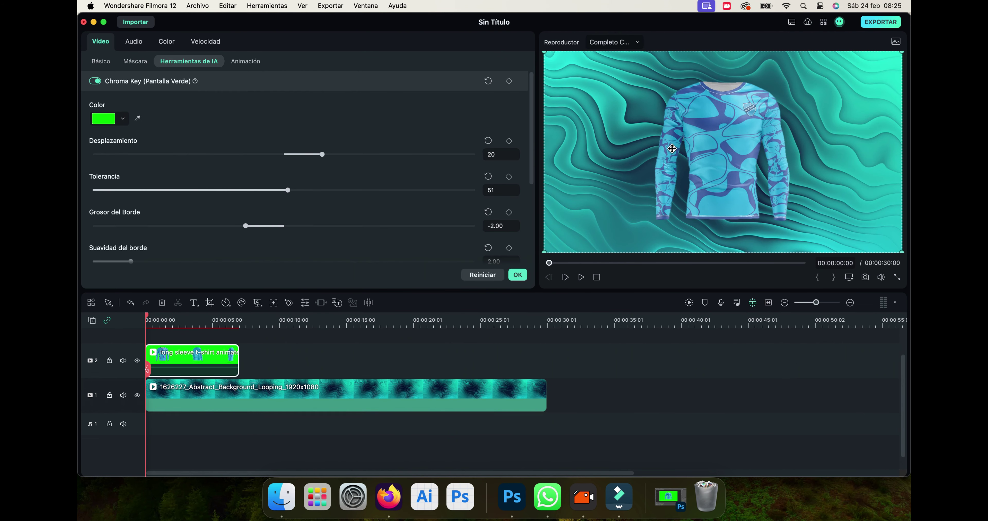
pyautogui.click(518, 275)
pyautogui.moveTo(722, 136); pyautogui.dragTo(639, 139)
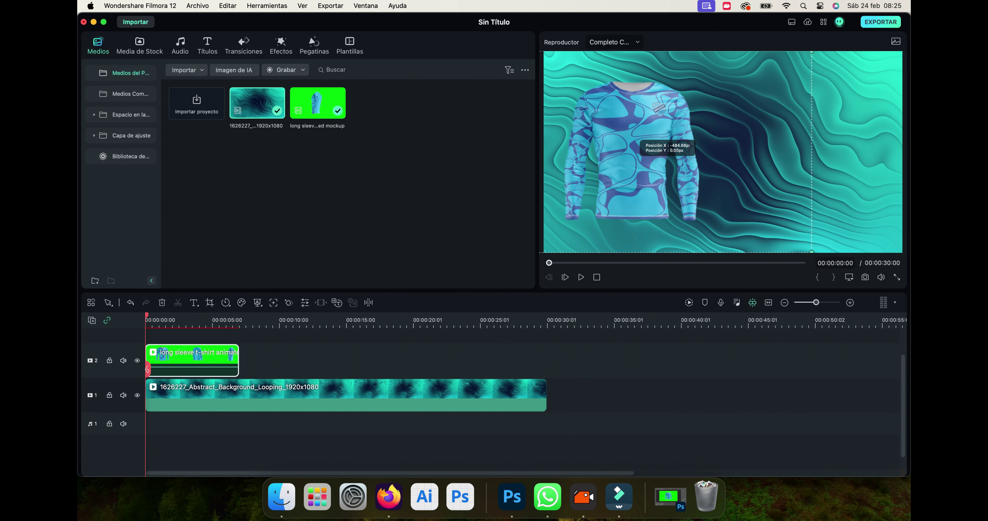
pyautogui.click(575, 354)
pyautogui.click(596, 277)
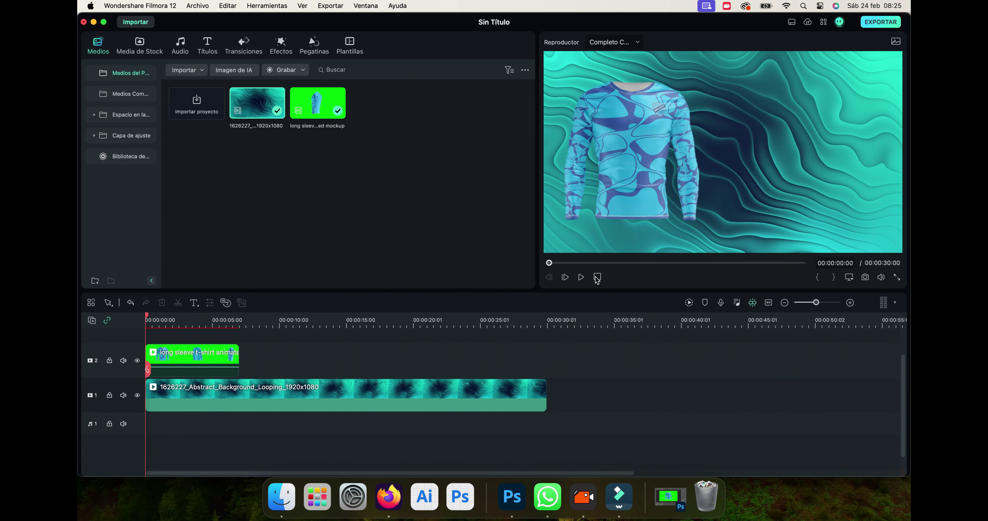
# Paste a copy of the keyed shirt clip and place it directly behind the original on track 2
pyautogui.click(558, 318)
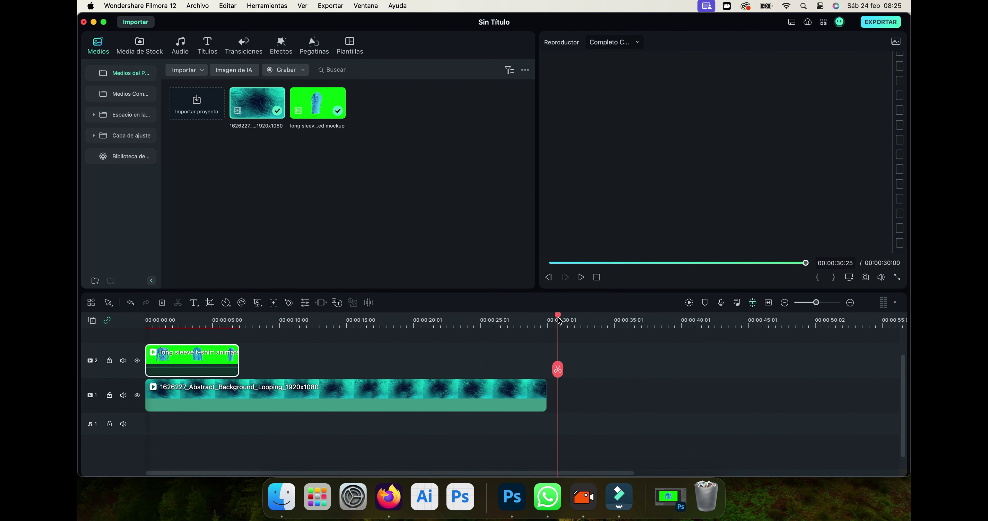
pyautogui.press('super+v')
pyautogui.moveTo(606, 356); pyautogui.dragTo(289, 356)
pyautogui.click(271, 321)
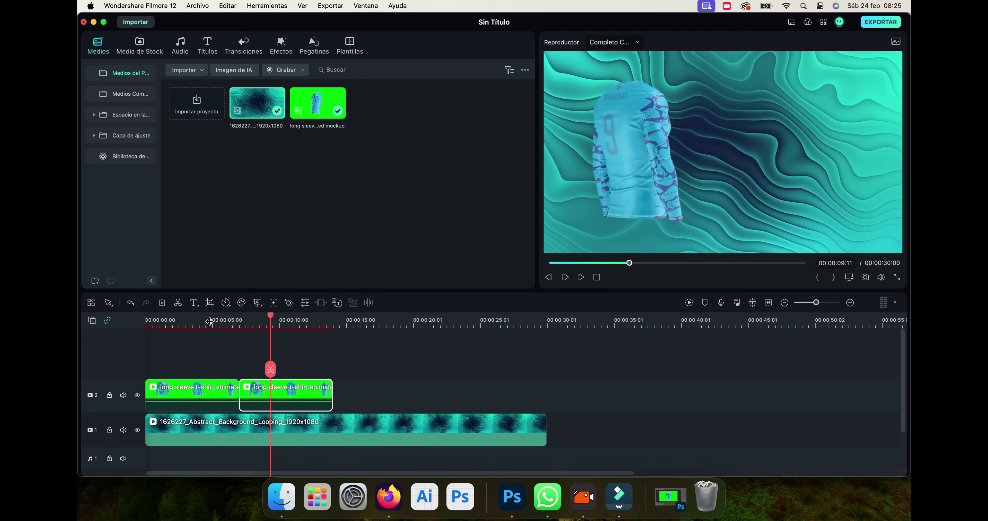
# Move the copied shirt to the right side of the frame and stack its clip on track 3 at the timeline's start
pyautogui.doubleClick(614, 176)
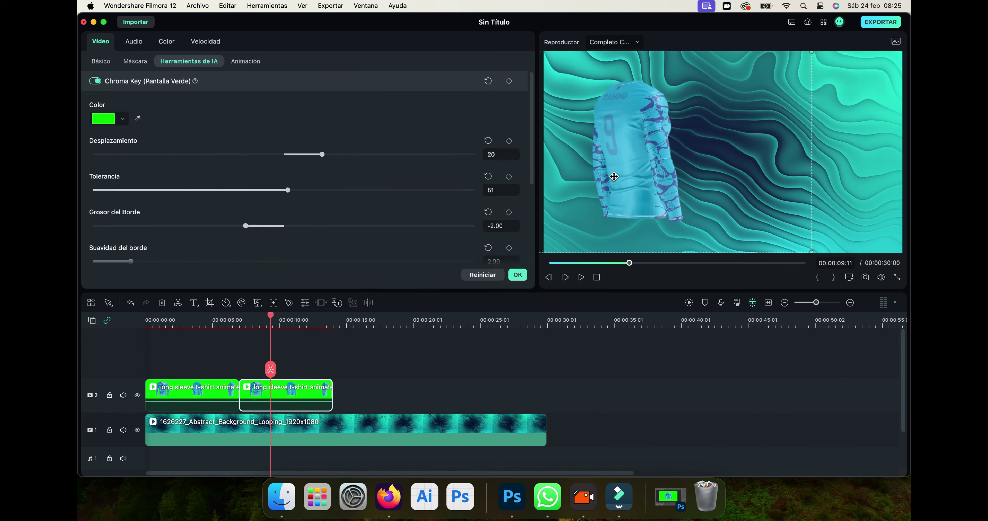
pyautogui.moveTo(627, 151); pyautogui.dragTo(800, 154)
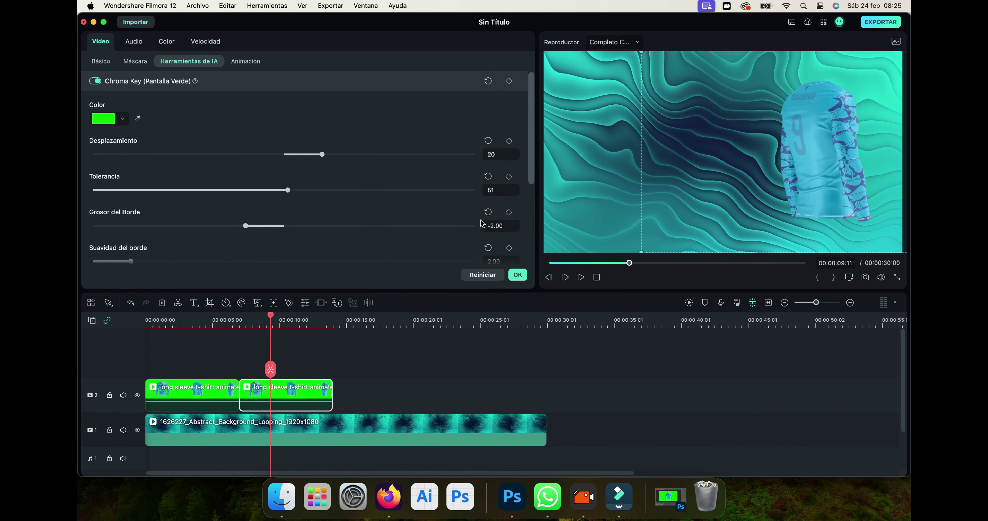
pyautogui.moveTo(253, 398); pyautogui.dragTo(160, 359)
pyautogui.click(597, 278)
pyautogui.press('space')
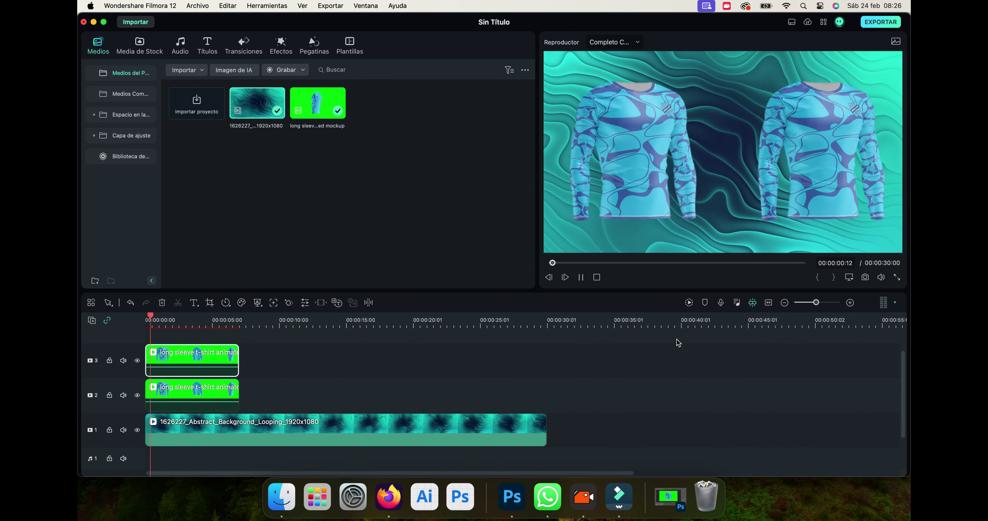
# Set the track 3 shirt clip to play in reverse through its custom uniform speed settings
pyautogui.rightClick(211, 356)
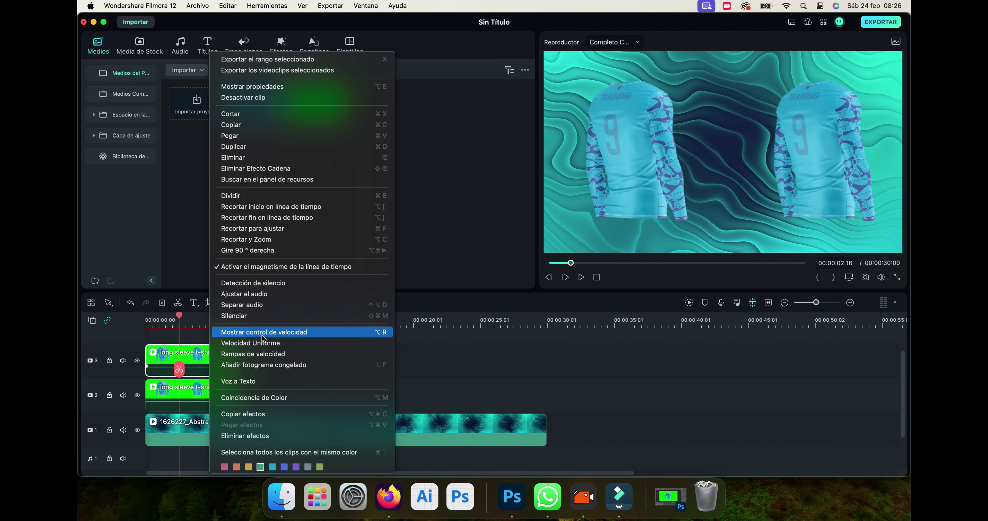
pyautogui.click(299, 333)
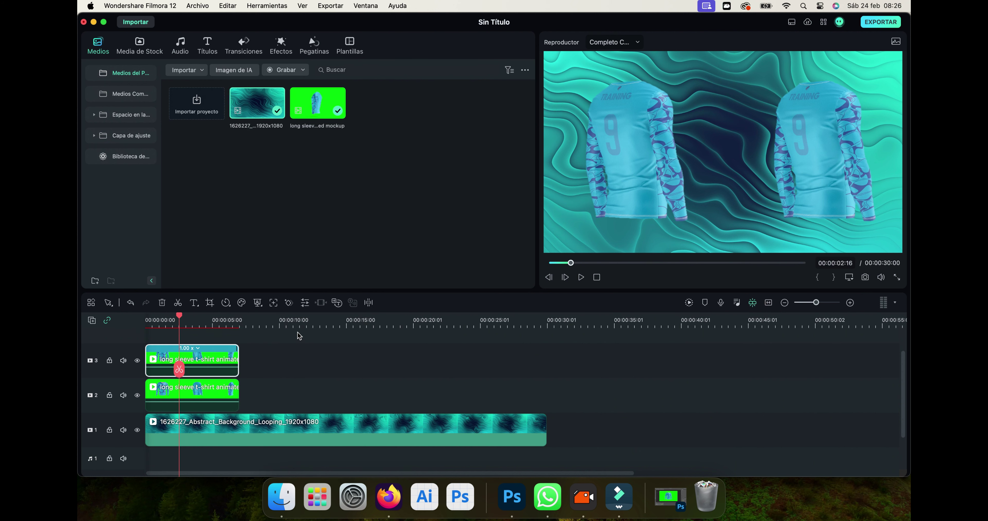
pyautogui.click(199, 349)
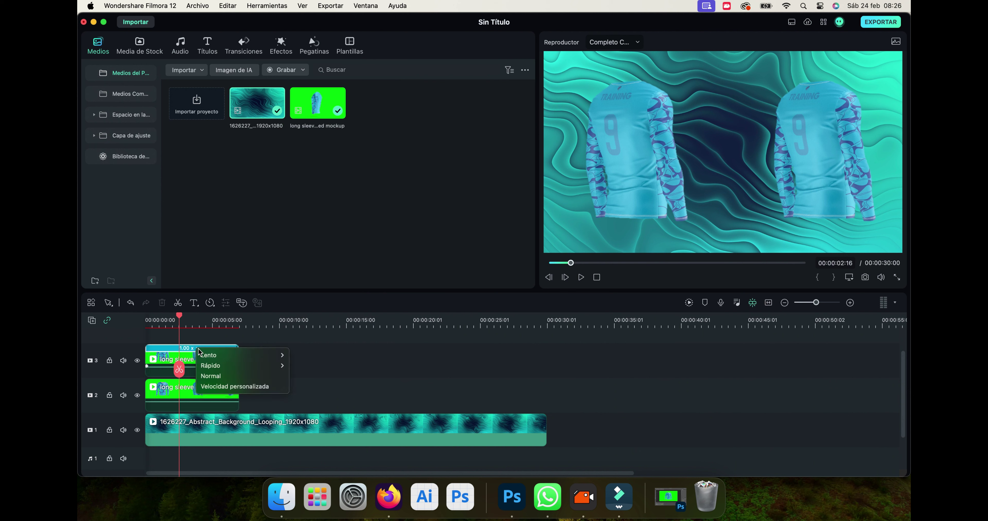
pyautogui.click(240, 387)
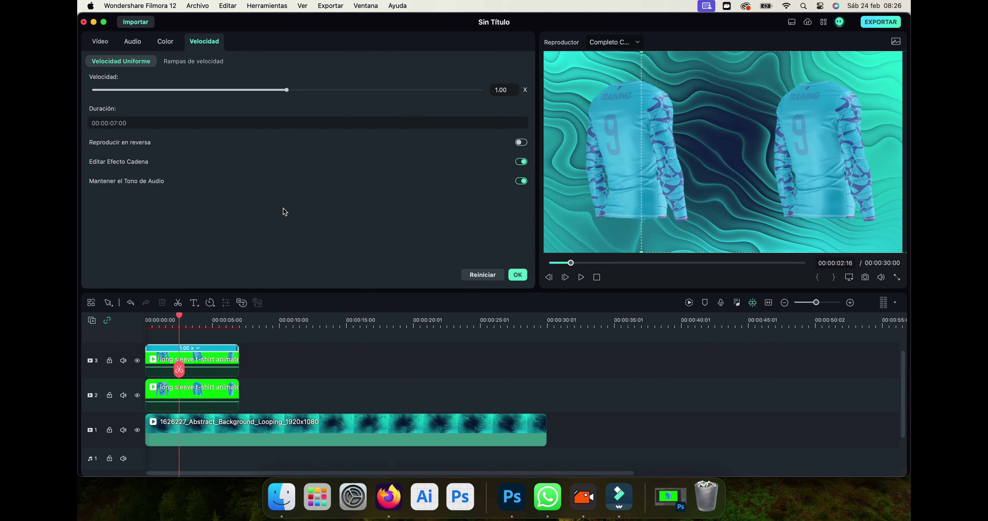
pyautogui.click(520, 142)
pyautogui.click(517, 275)
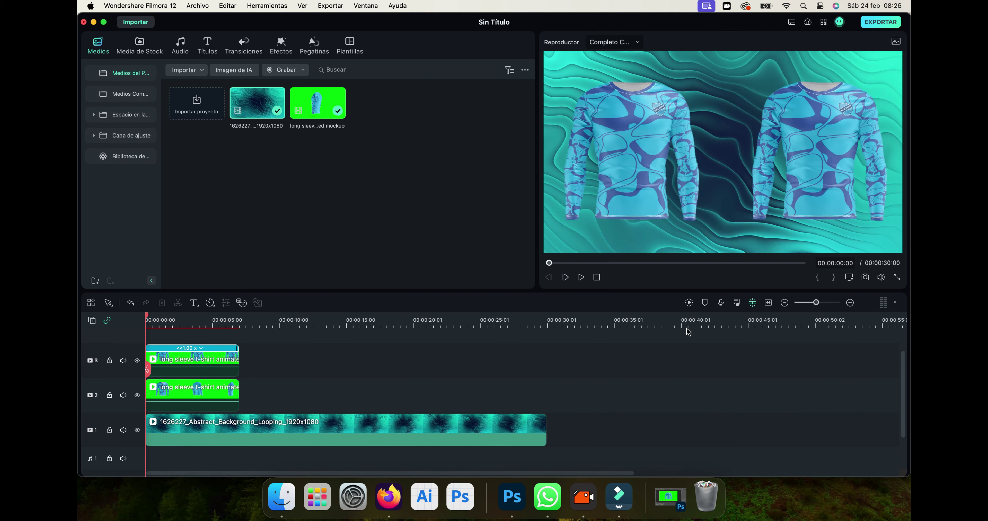
# Trim the abstract background clip to the shirt clips' 7-second length and preview the two rotating shirts
pyautogui.moveTo(546, 429); pyautogui.dragTo(239, 429)
pyautogui.press('space')
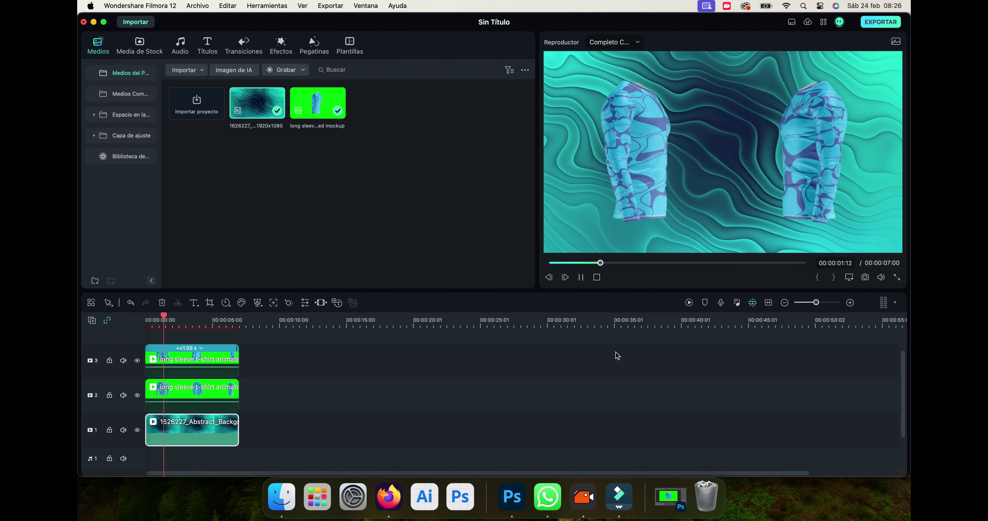
pyautogui.press('space')
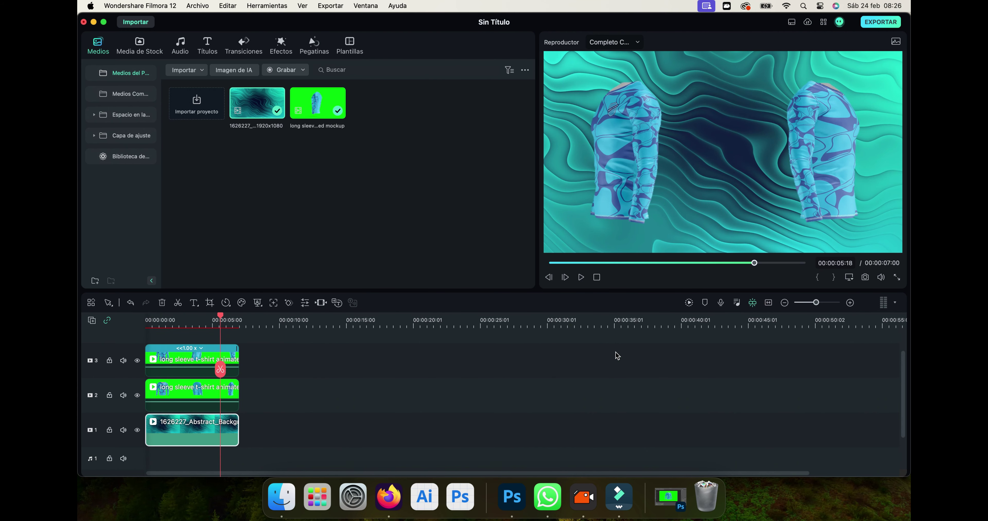
# Import the Bolívar crest image and place it on track 4 above the two shirt clips
pyautogui.click(204, 114)
pyautogui.doubleClick(732, 164)
pyautogui.moveTo(257, 102); pyautogui.dragTo(160, 395)
# Scale the crest to 23.75% between the two shirts and play back the finished composition
pyautogui.doubleClick(625, 165)
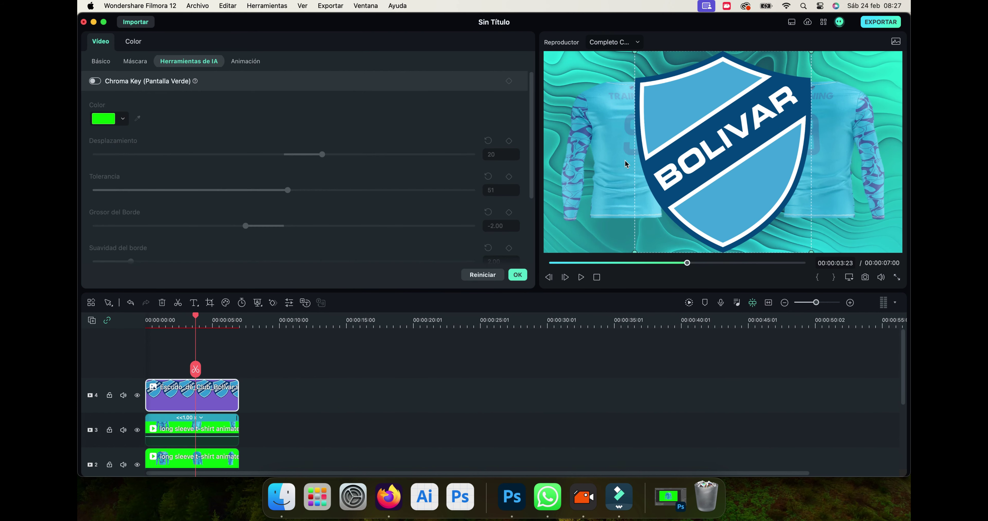
pyautogui.click(101, 62)
pyautogui.moveTo(197, 120); pyautogui.dragTo(135, 120)
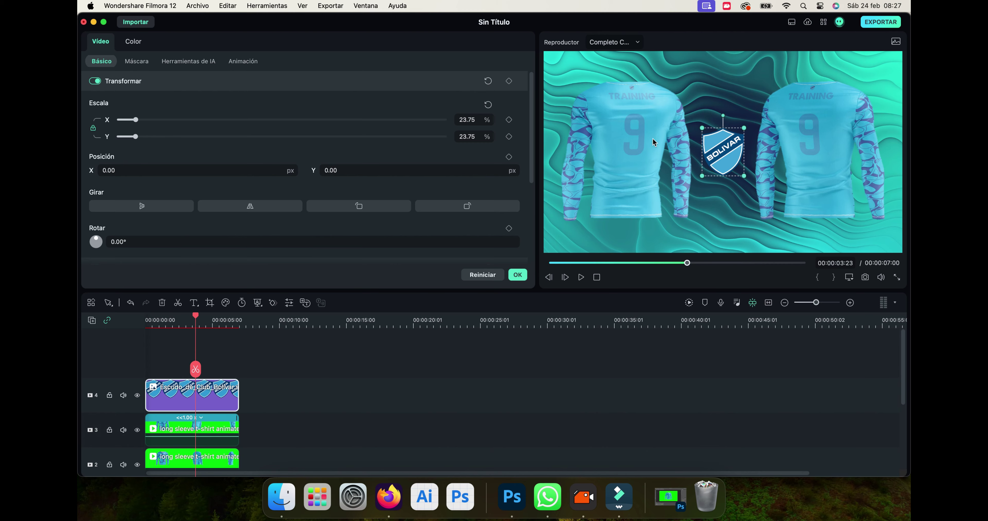
pyautogui.click(518, 274)
pyautogui.click(581, 277)
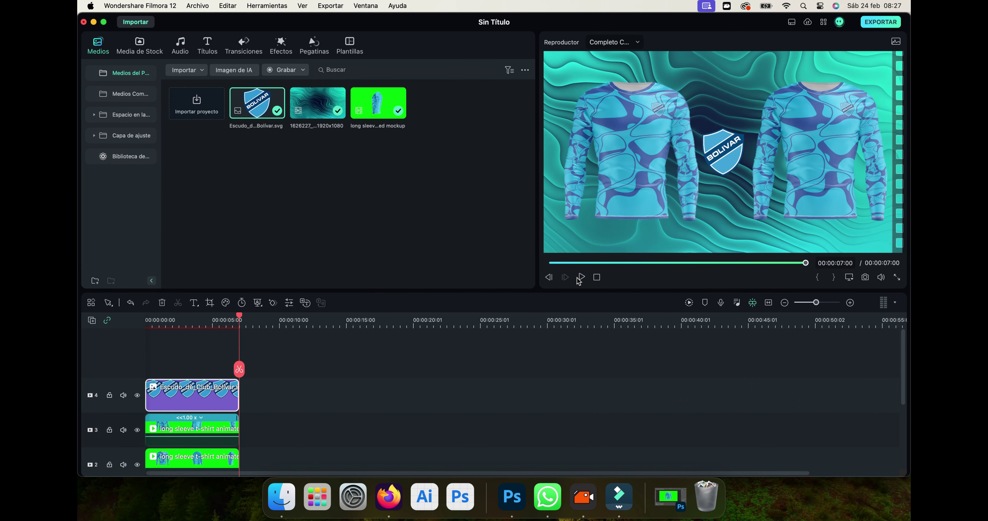
pyautogui.scroll(-3, 885, 375)
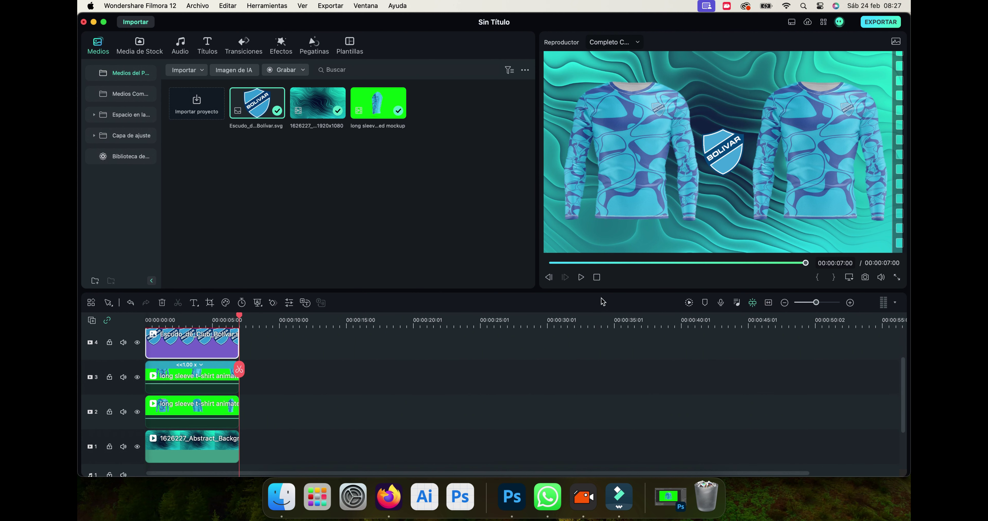
# Duplicate the shirt clips on tracks 2 and 3 and place the copies directly after the originals
pyautogui.click(597, 280)
pyautogui.click(208, 370)
pyautogui.click(217, 407)
pyautogui.keyDown('super'); pyautogui.click(216, 441); pyautogui.keyUp('super')
pyautogui.keyDown('super'); pyautogui.click(208, 349); pyautogui.keyUp('super')
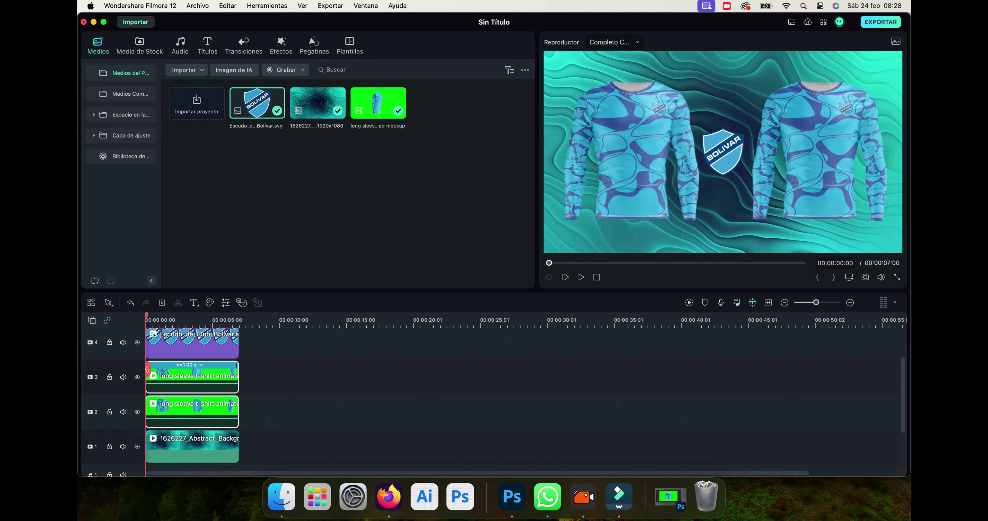
pyautogui.click(259, 323)
pyautogui.press('super+v')
pyautogui.moveTo(287, 373); pyautogui.dragTo(268, 374)
# Extend the background and crest clips to the end of the duplicated shirt clips at 14 seconds and preview the composition
pyautogui.moveTo(237, 445); pyautogui.dragTo(332, 445)
pyautogui.moveTo(239, 348); pyautogui.dragTo(332, 347)
pyautogui.click(597, 280)
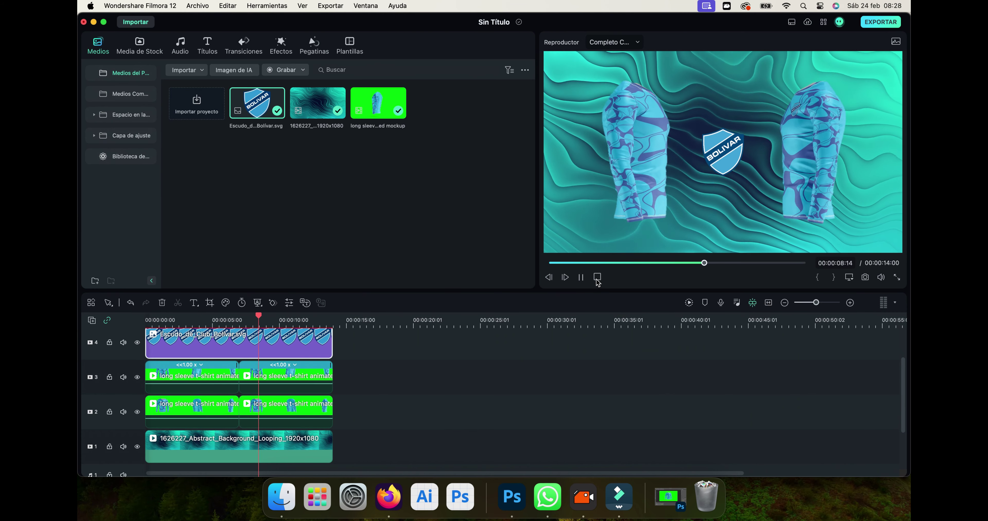
pyautogui.click(597, 277)
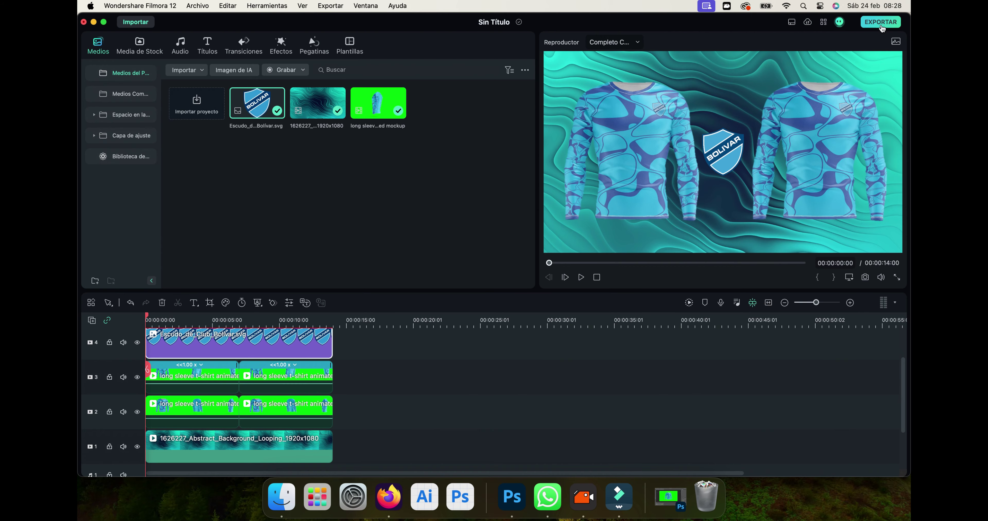
# Export the composition locally to Documentos as an MP4 at 4096 x 2160 and 29.97 fps
pyautogui.click(882, 22)
pyautogui.click(530, 227)
pyautogui.click(528, 235)
pyautogui.click(528, 276)
pyautogui.click(533, 296)
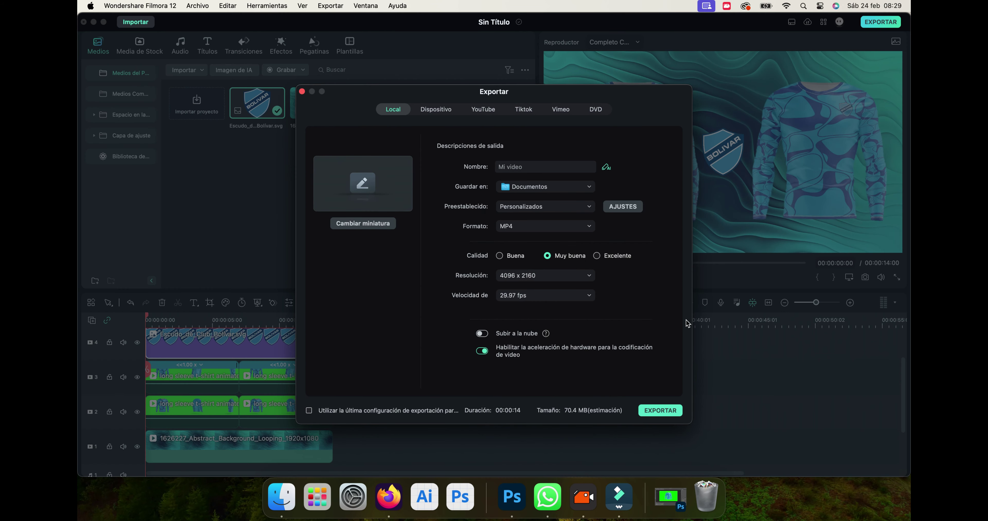
pyautogui.click(667, 412)
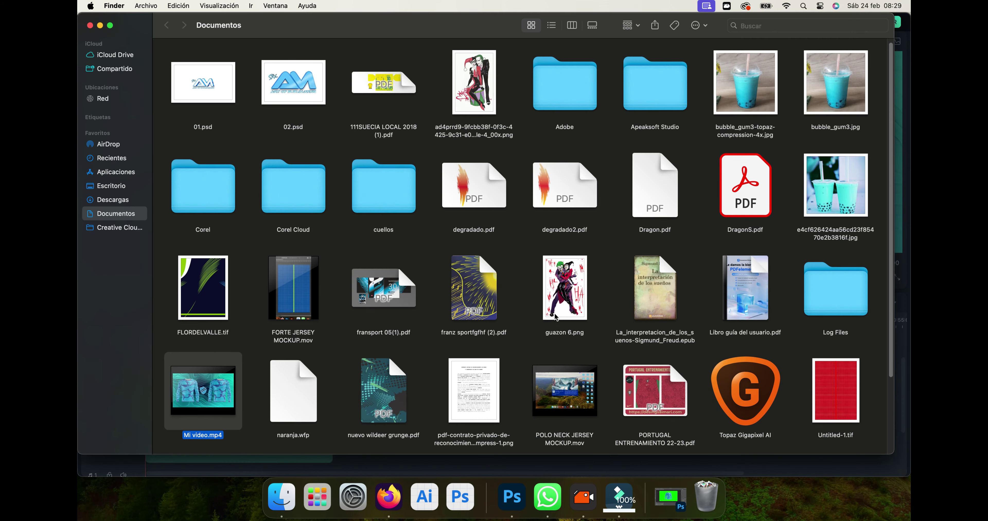
# Open the exported Mi video.mp4 from the Documentos folder in QuickTime Player to watch the result
pyautogui.scroll(-3, 784, 291)
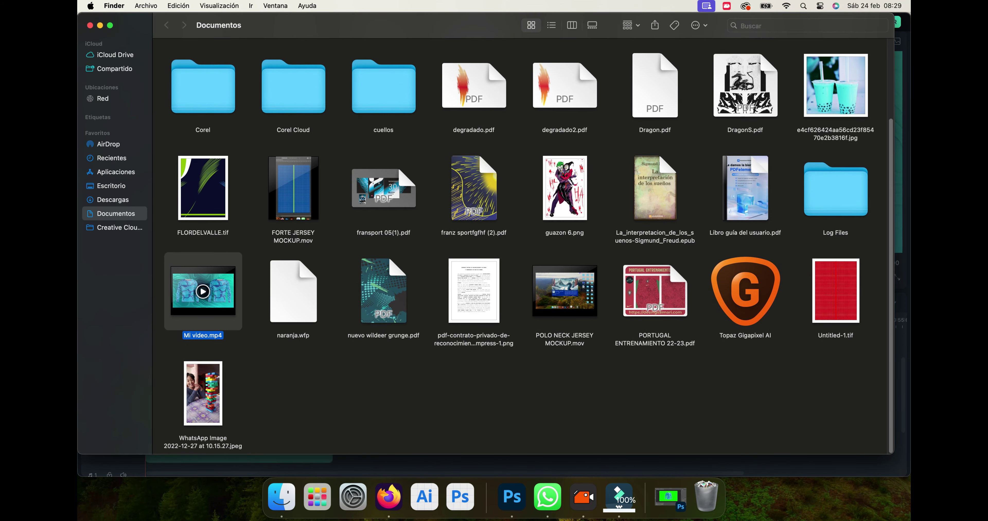
pyautogui.doubleClick(221, 296)
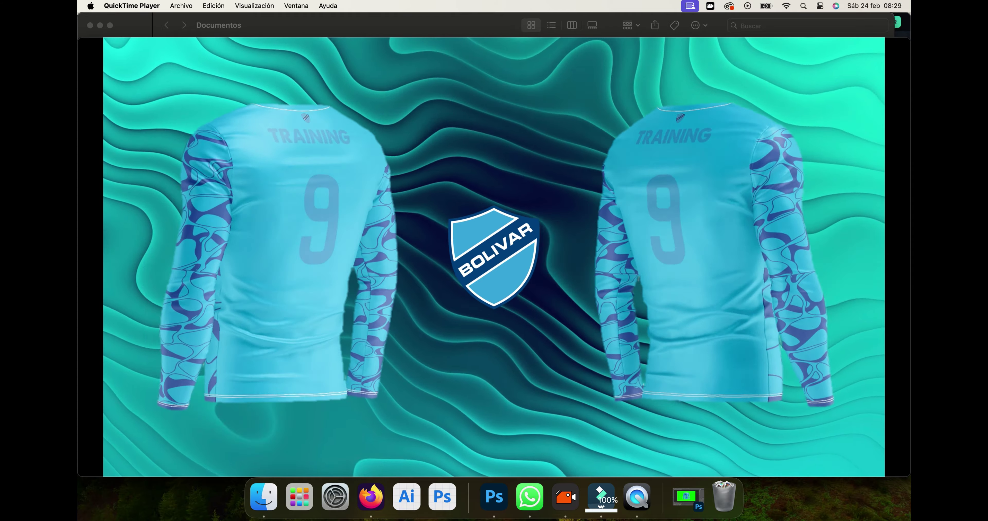